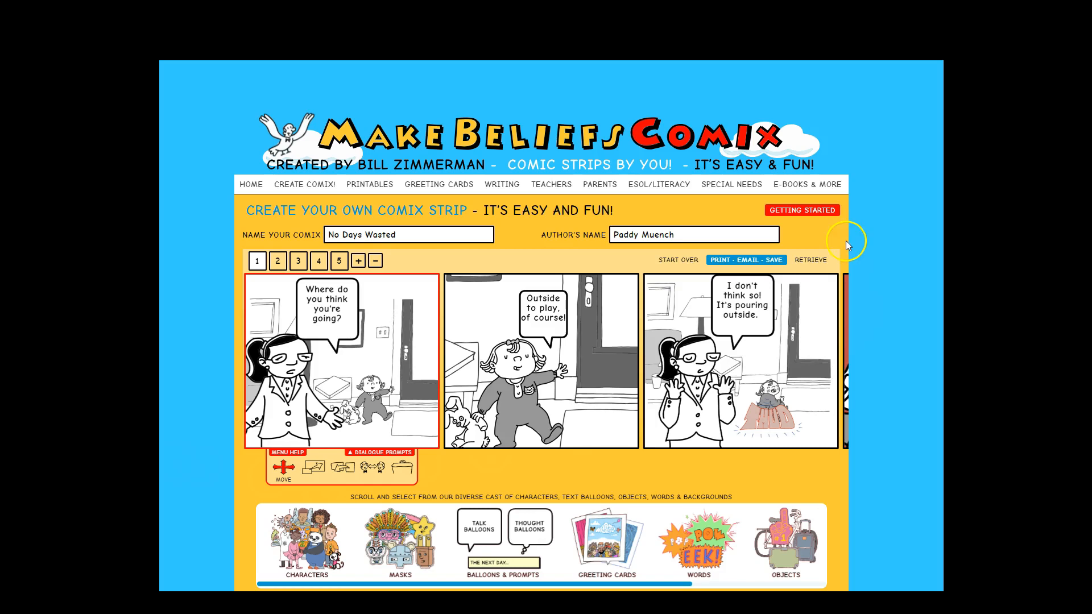
{"action": "mouse_move", "coordinate": [593, 197]}
{"action": "mouse_move", "coordinate": [538, 196]}
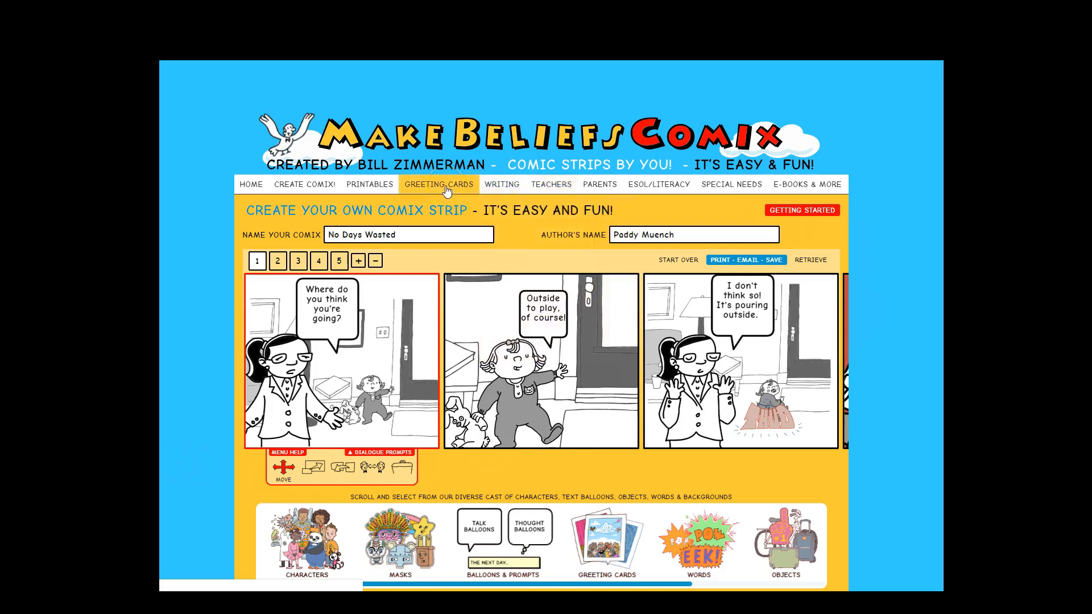
{"action": "left_click", "coordinate": [376, 191]}
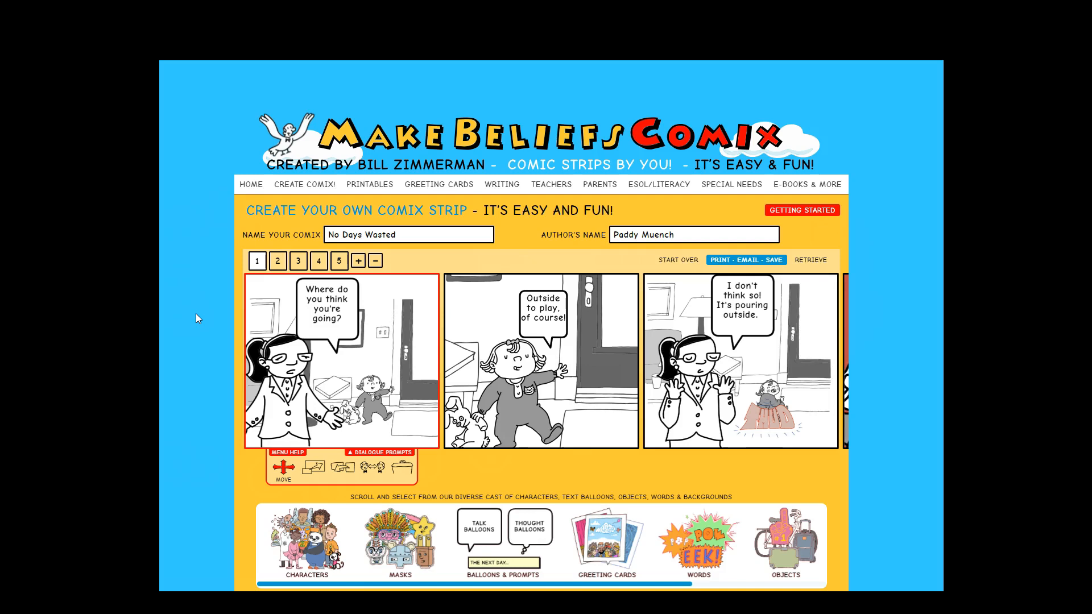
{"action": "left_click", "coordinate": [229, 378]}
{"action": "scroll", "coordinate": [391, 388], "scroll_direction": "down", "scroll_amount": 1}
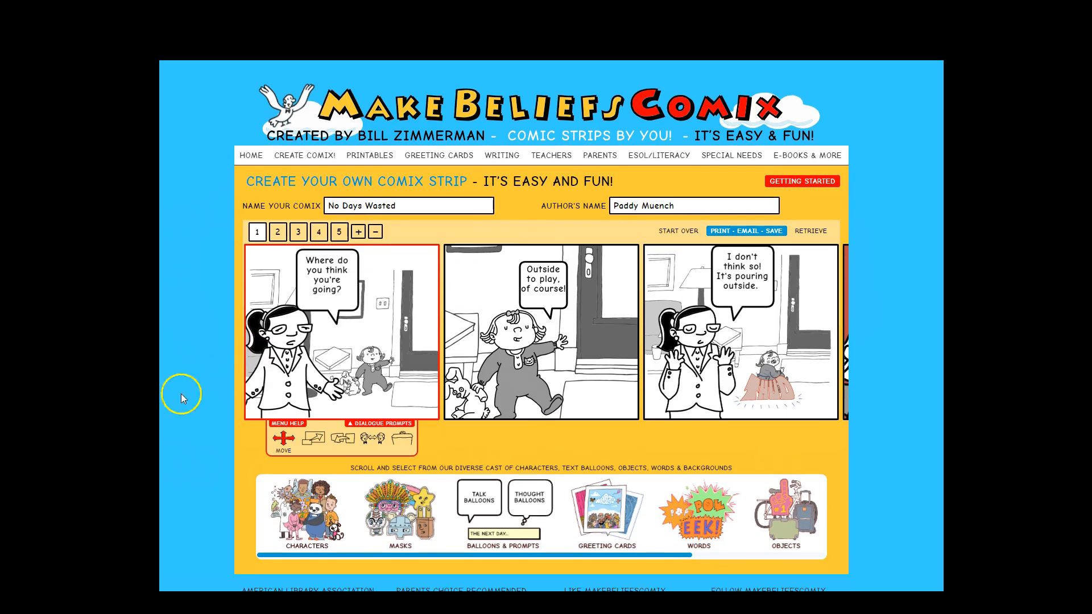
{"action": "left_click", "coordinate": [389, 349]}
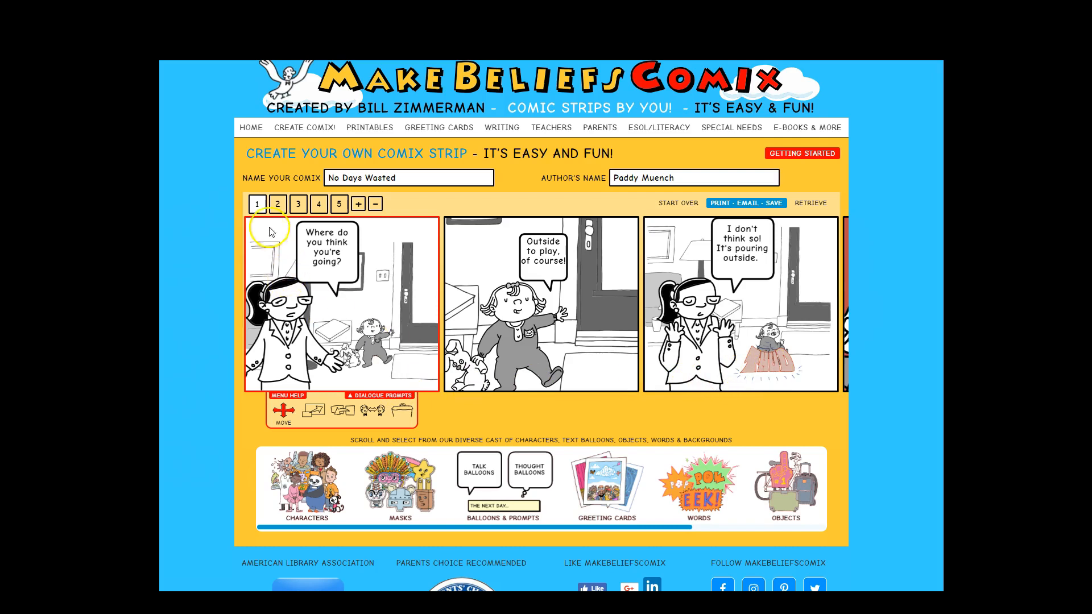
{"action": "left_click", "coordinate": [350, 206]}
{"action": "left_click", "coordinate": [352, 181]}
{"action": "left_click", "coordinate": [286, 251]}
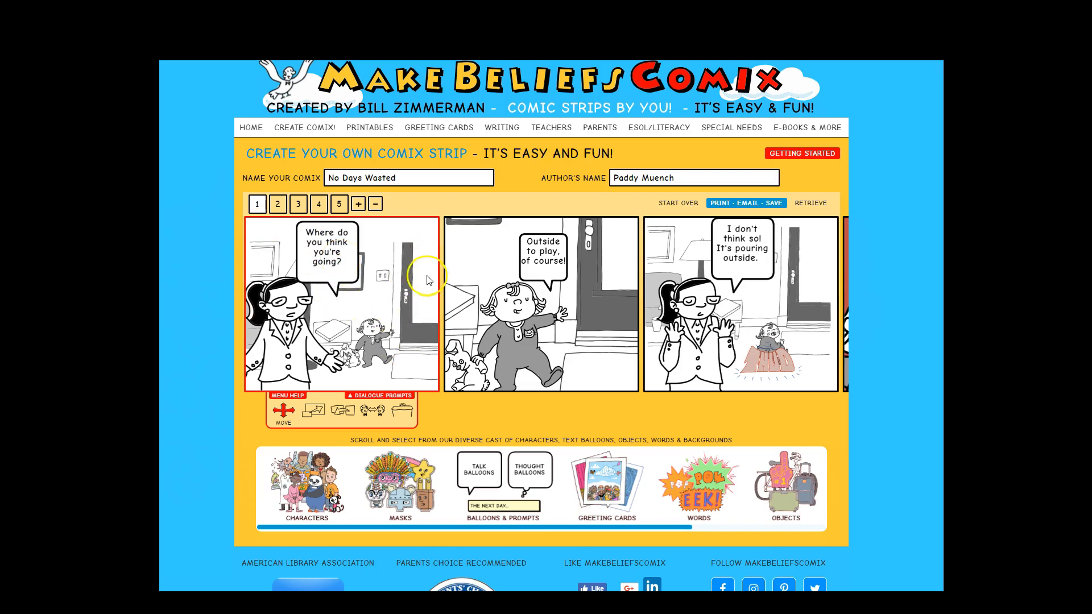
{"action": "left_click_drag", "start_coordinate": [315, 528], "coordinate": [281, 526]}
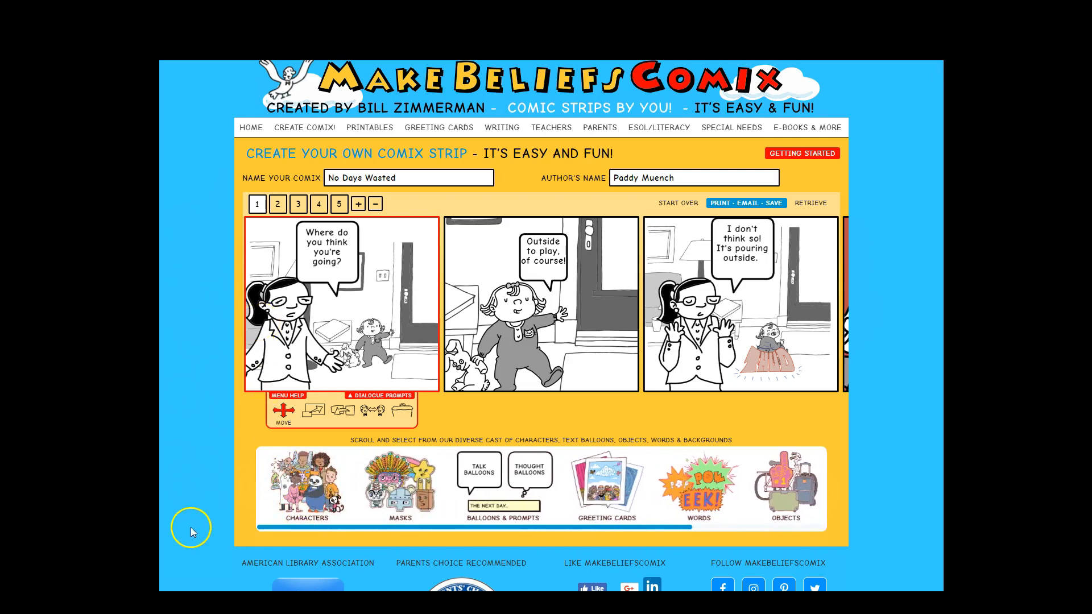
{"action": "left_click", "coordinate": [317, 484]}
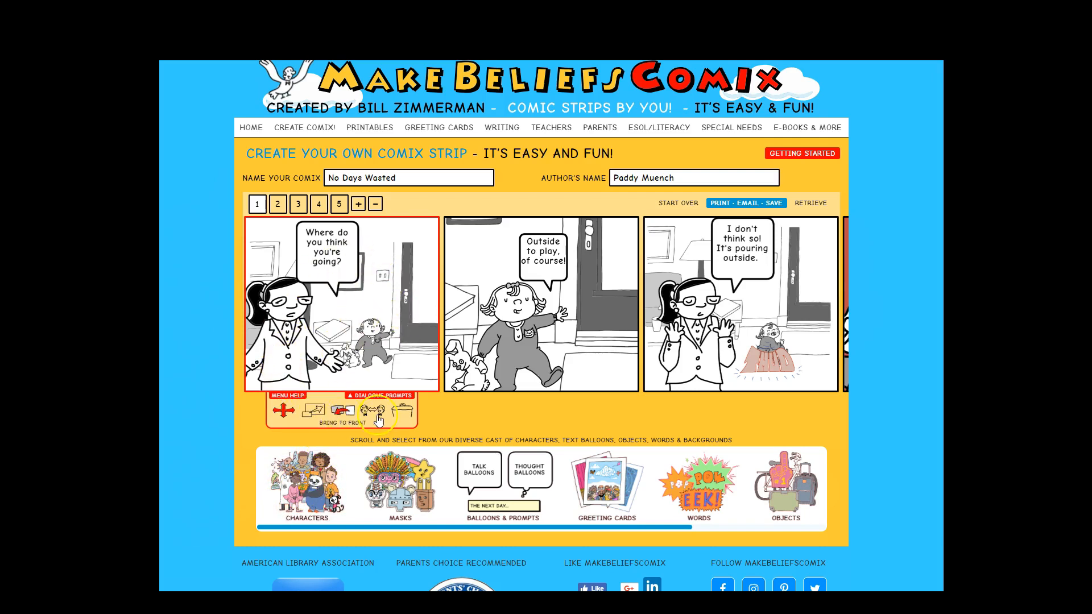
- Reposition the woman character in the first panel slightly and adjust her size with the Scale tool
{"action": "mouse_move", "coordinate": [291, 351]}
{"action": "left_mouse_down"}
{"action": "mouse_move", "coordinate": [319, 349]}
{"action": "mouse_move", "coordinate": [302, 326]}
{"action": "mouse_move", "coordinate": [296, 353]}
{"action": "left_mouse_up"}
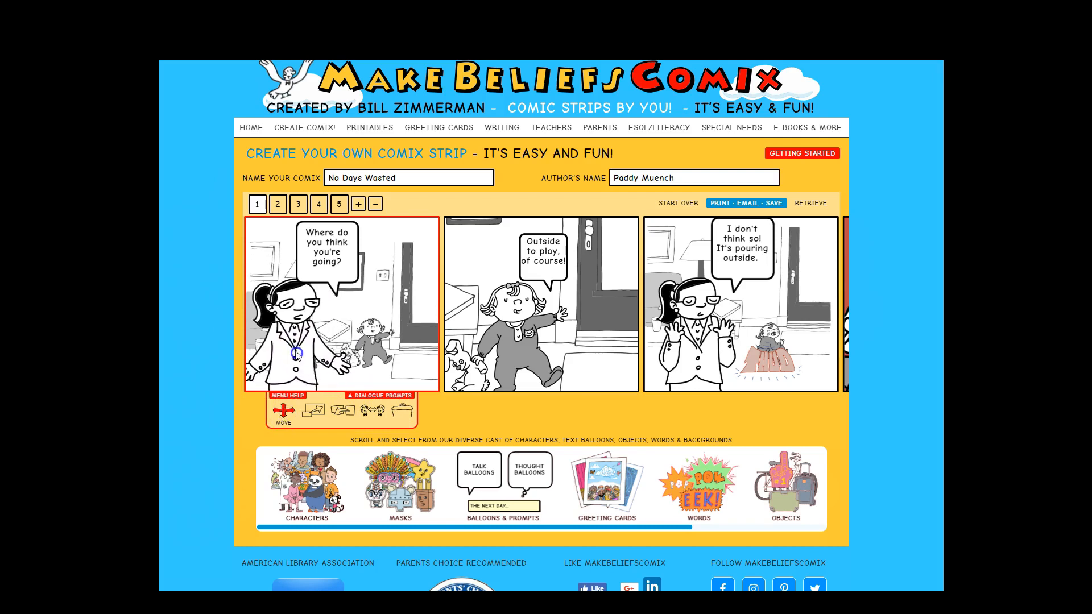
{"action": "left_click", "coordinate": [320, 412]}
{"action": "left_click", "coordinate": [299, 359]}
{"action": "mouse_move", "coordinate": [312, 426]}
{"action": "left_mouse_down"}
{"action": "mouse_move", "coordinate": [340, 427]}
{"action": "mouse_move", "coordinate": [312, 431]}
{"action": "left_mouse_up"}
{"action": "left_click", "coordinate": [251, 436]}
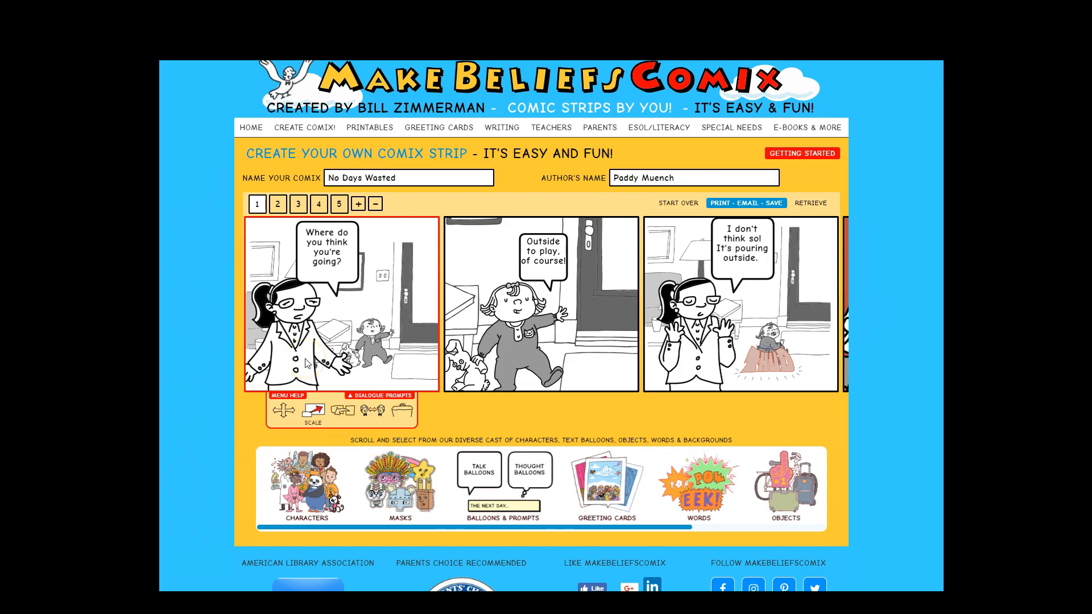
{"action": "left_click", "coordinate": [438, 412]}
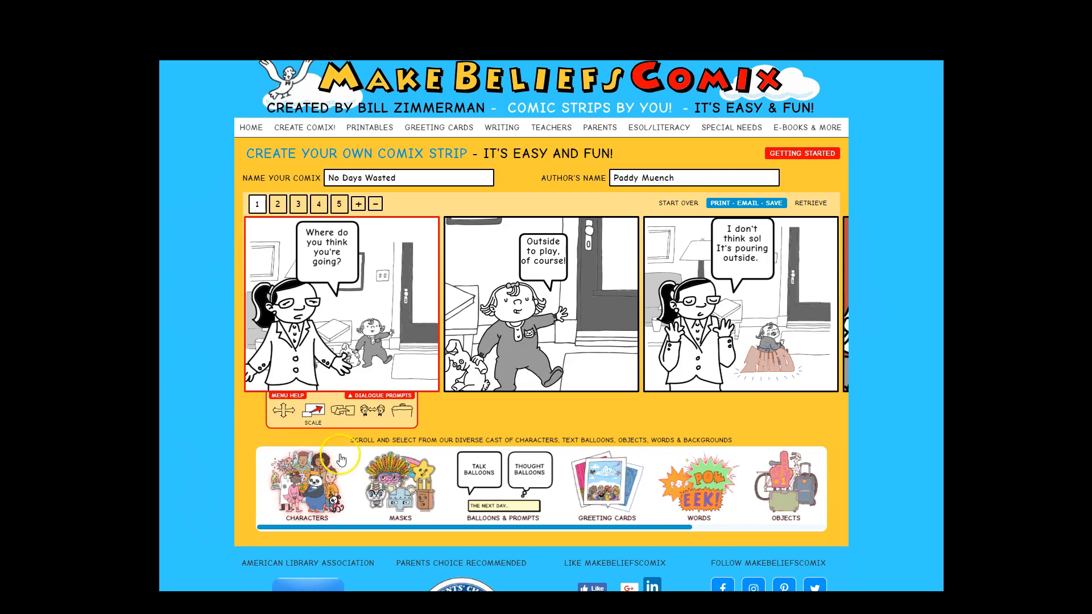
{"action": "left_click", "coordinate": [375, 343]}
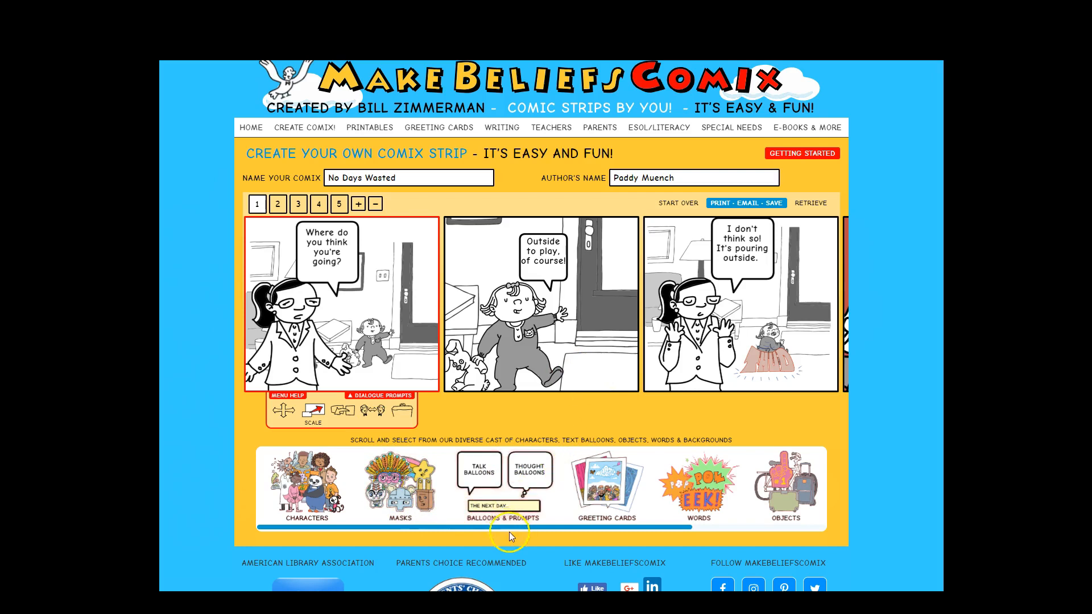
- Step through panels 3, 4 and 5 to review the existing strip and the item library
{"action": "left_click", "coordinate": [297, 205]}
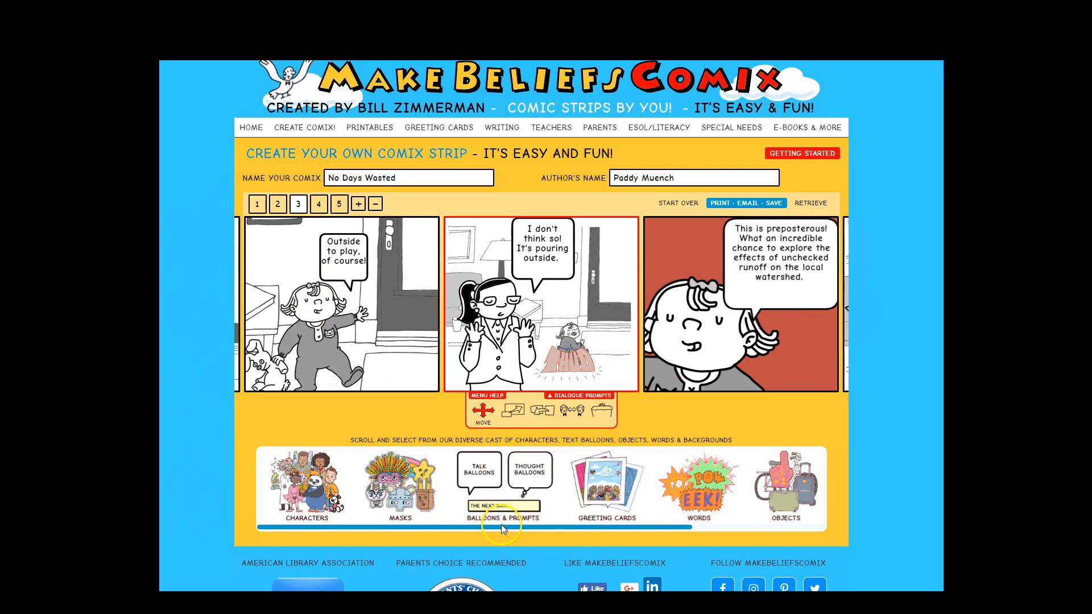
{"action": "left_click_drag", "start_coordinate": [502, 527], "coordinate": [558, 530]}
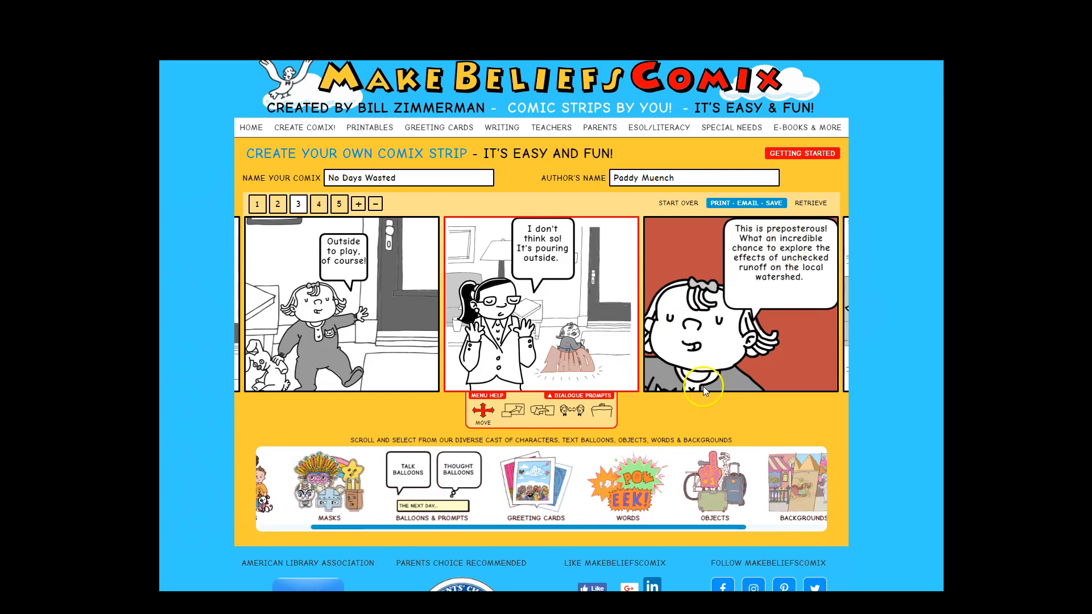
{"action": "left_click", "coordinate": [773, 289]}
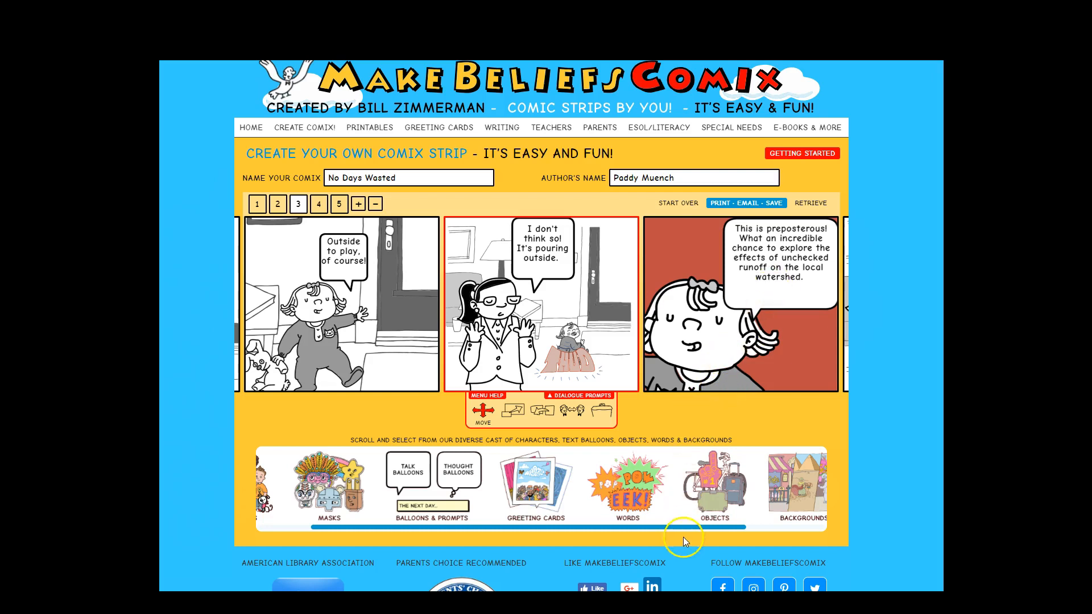
{"action": "left_click_drag", "start_coordinate": [688, 527], "coordinate": [814, 532]}
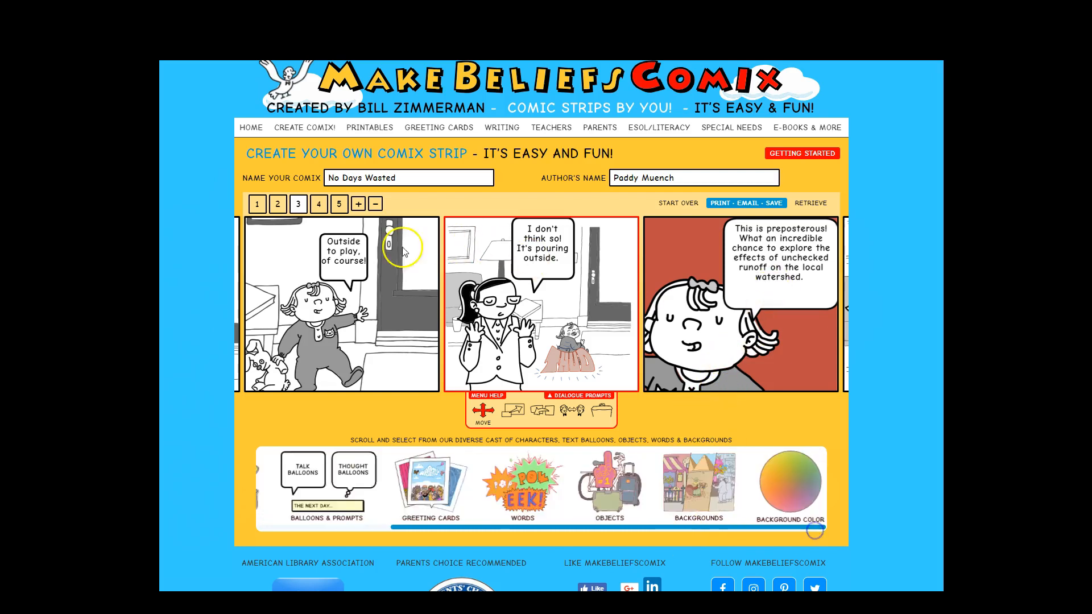
{"action": "left_click", "coordinate": [318, 203]}
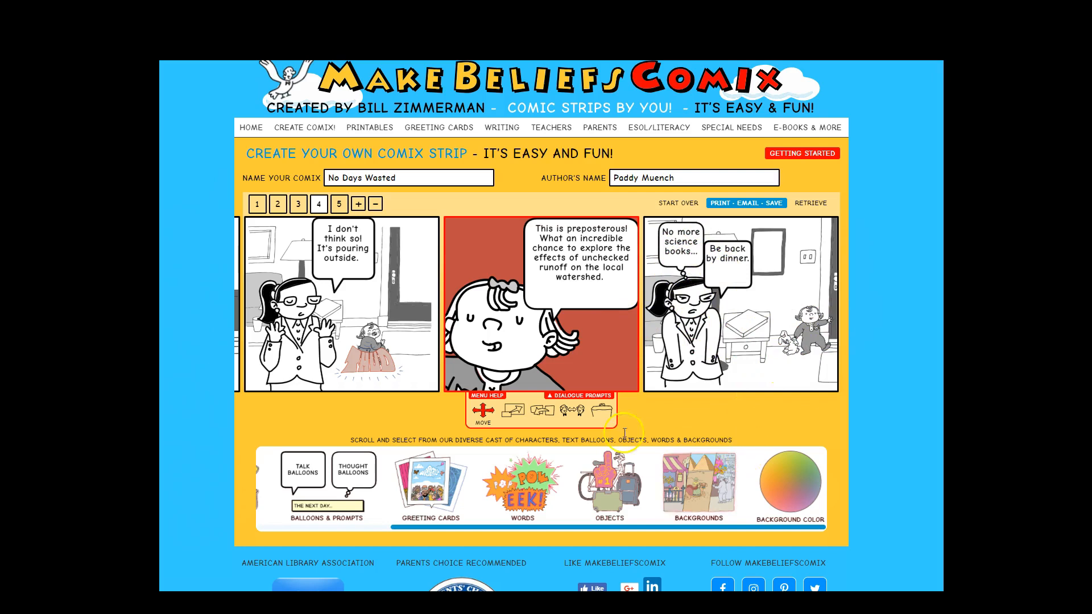
{"action": "left_click", "coordinate": [339, 203]}
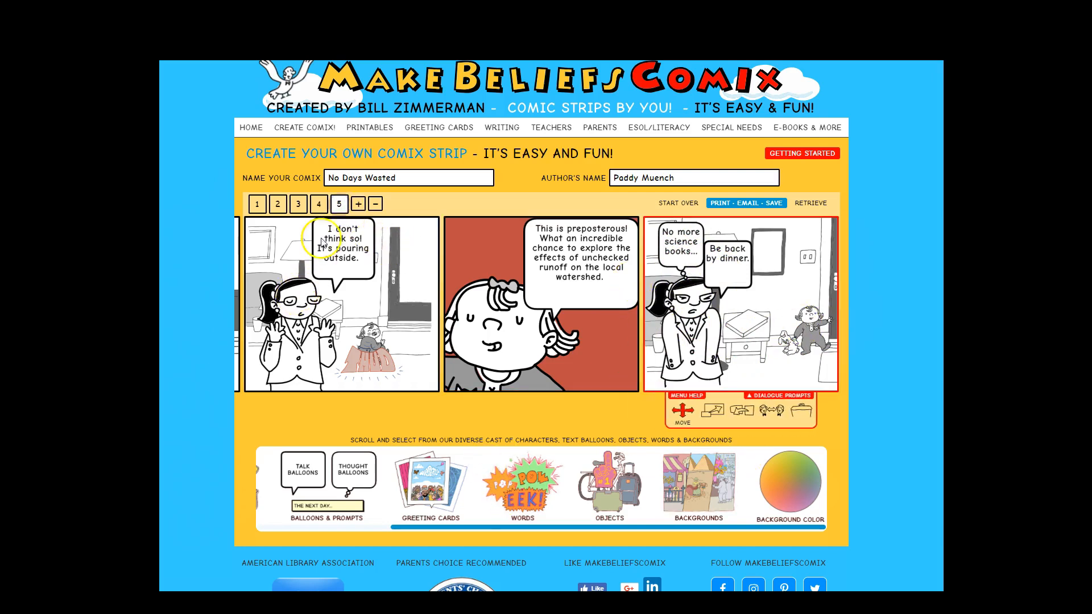
- Add a sixth panel and give it the rain background from the Backgrounds library
{"action": "left_click", "coordinate": [359, 203]}
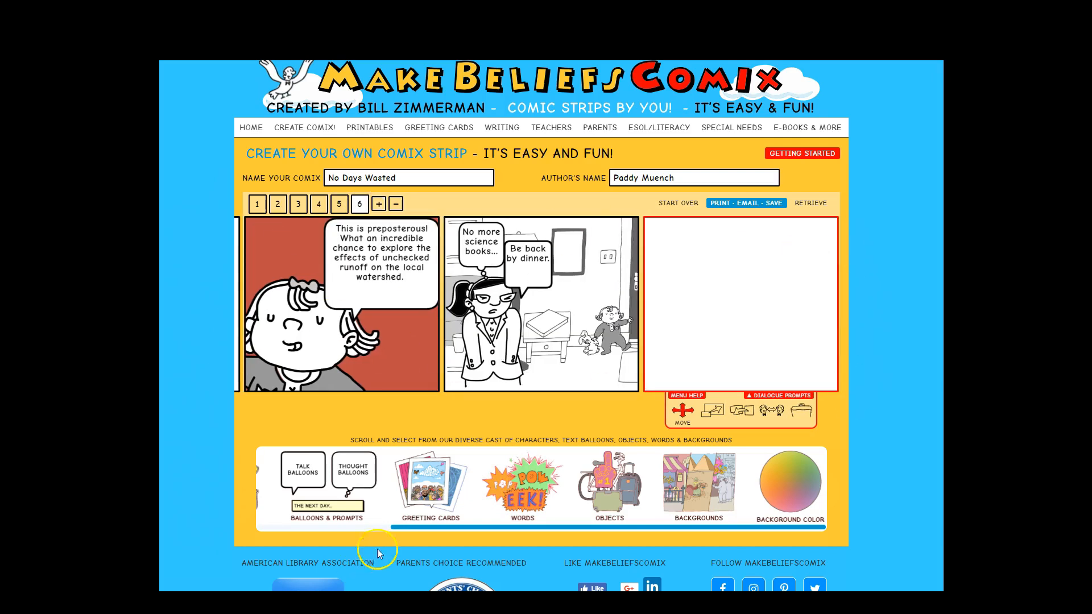
{"action": "left_click_drag", "start_coordinate": [462, 529], "coordinate": [463, 529]}
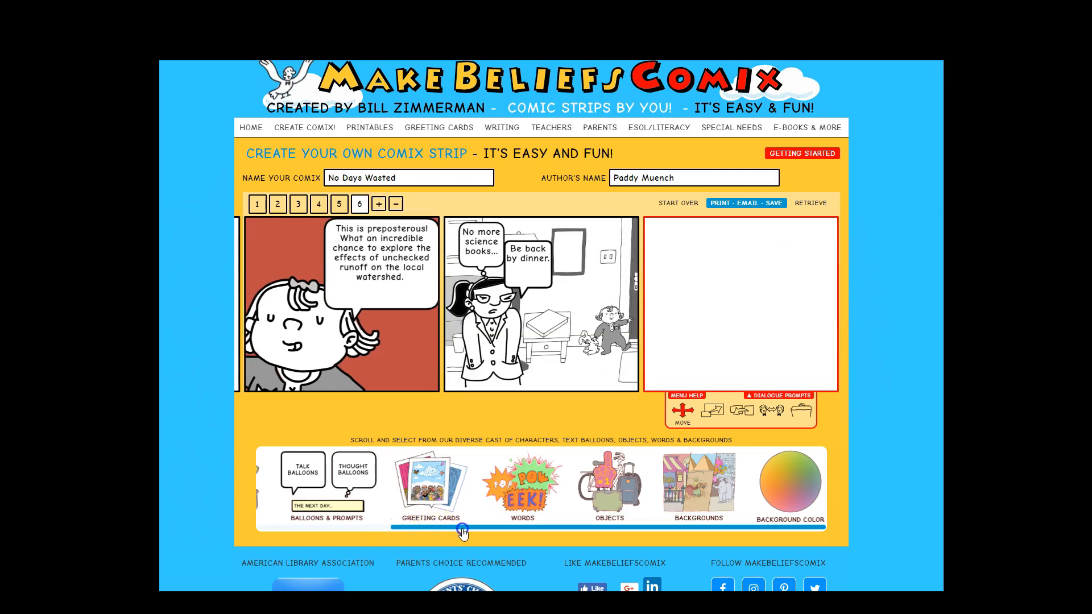
{"action": "left_click", "coordinate": [685, 480]}
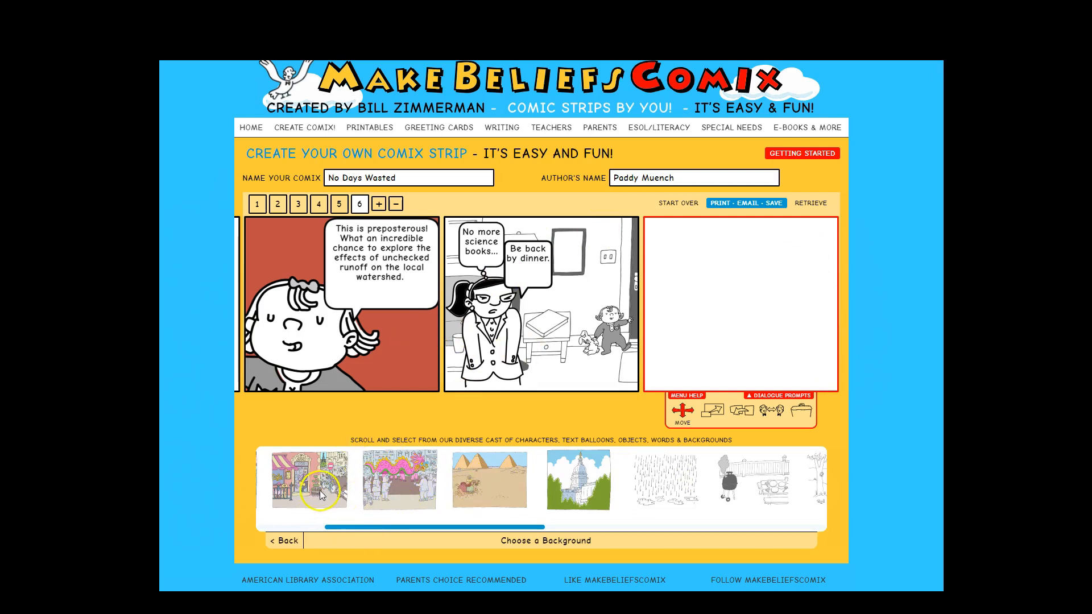
{"action": "left_click_drag", "start_coordinate": [430, 530], "coordinate": [463, 528]}
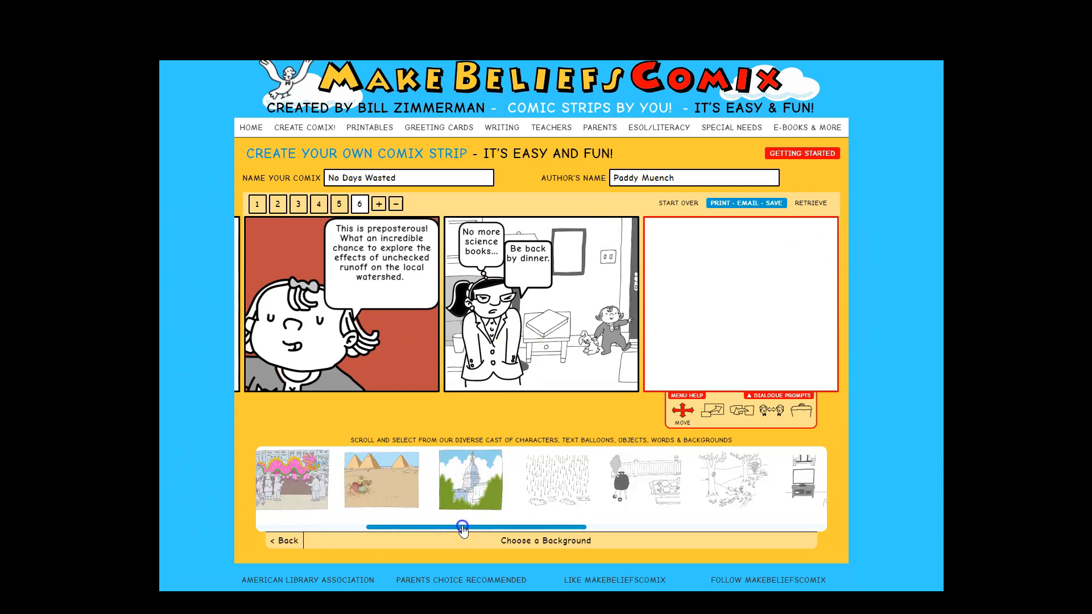
{"action": "left_click", "coordinate": [540, 486]}
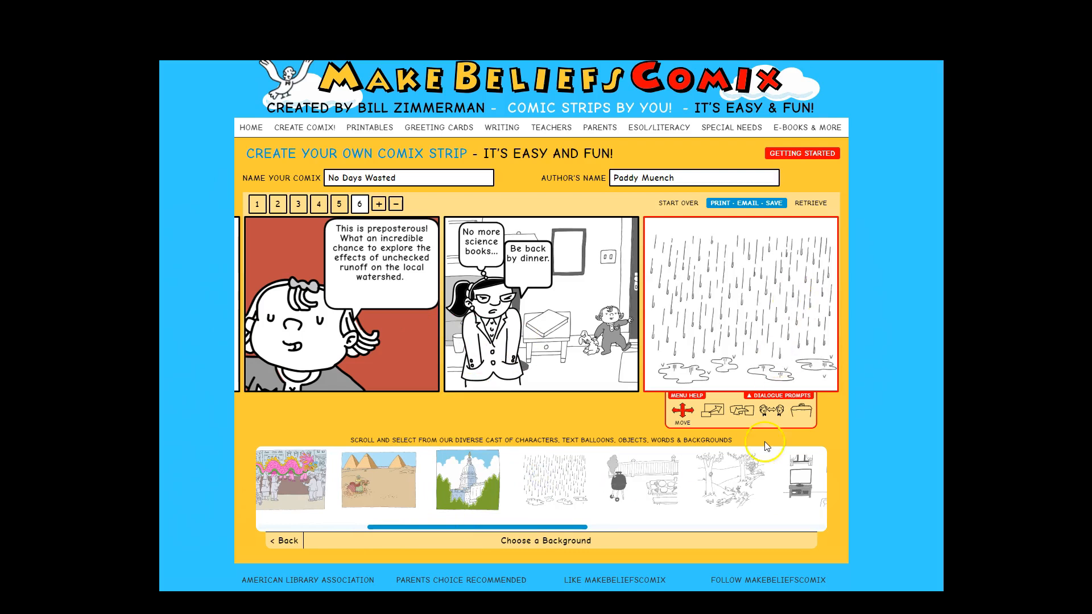
- Enlarge the rain background in the sixth panel and shift it upward to fill the frame
{"action": "left_click", "coordinate": [714, 408]}
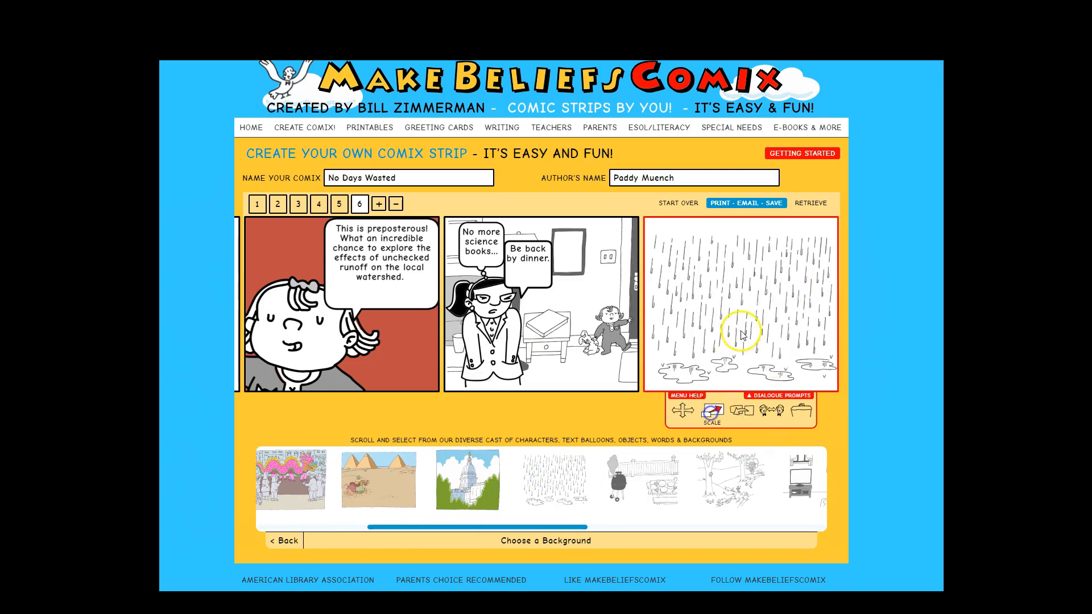
{"action": "left_click_drag", "start_coordinate": [710, 425], "coordinate": [731, 426]}
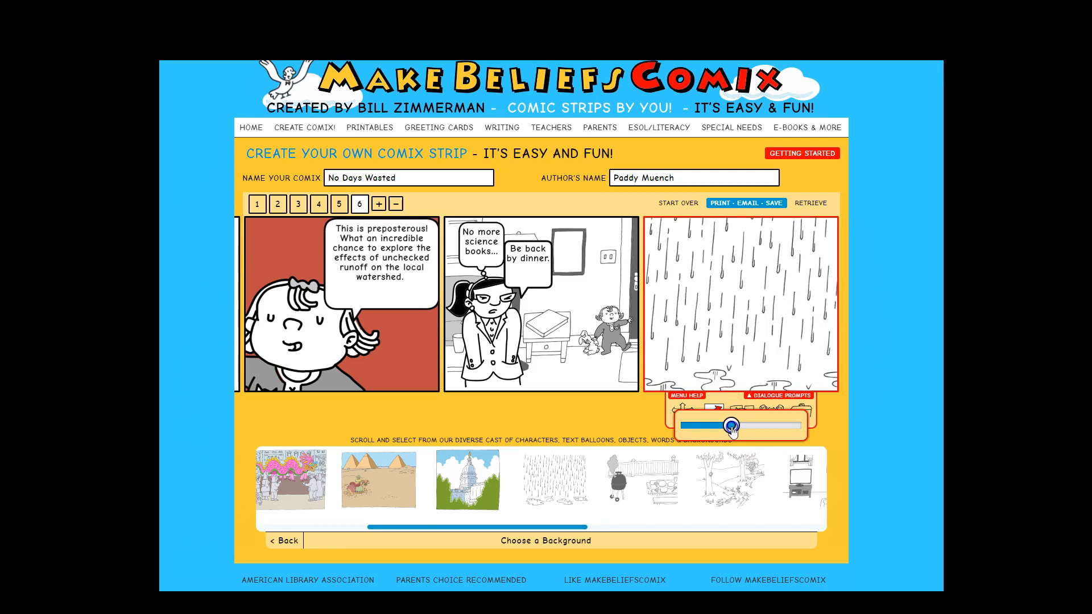
{"action": "left_click", "coordinate": [868, 340]}
{"action": "left_click", "coordinate": [683, 410]}
{"action": "left_click_drag", "start_coordinate": [705, 356], "coordinate": [707, 332]}
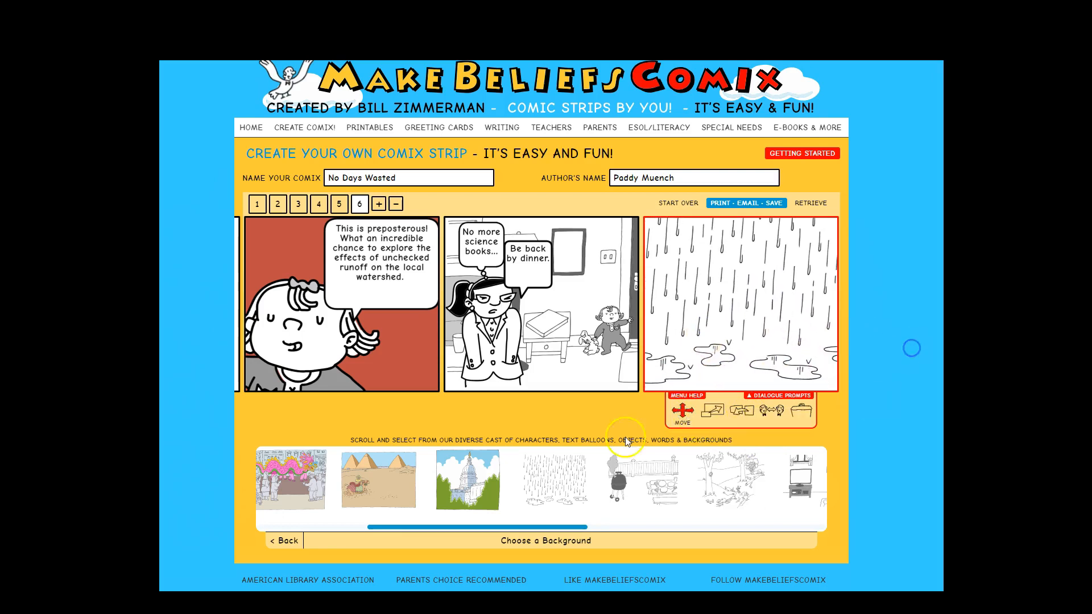
- Place the toddler character in the pose with the puppy into the sixth panel from the Characters library
{"action": "left_click", "coordinate": [291, 545]}
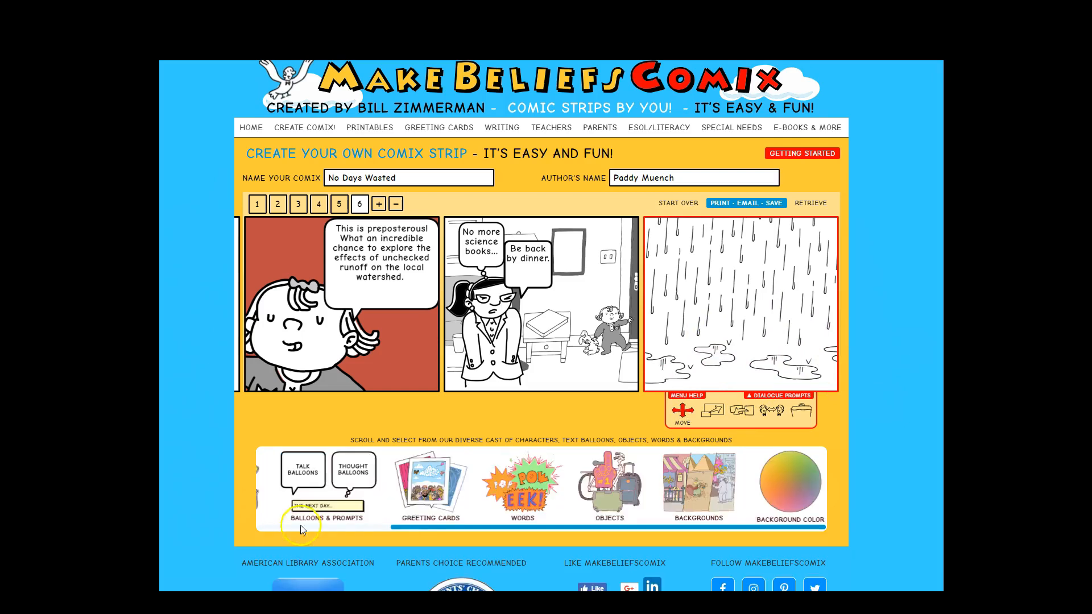
{"action": "left_click_drag", "start_coordinate": [402, 528], "coordinate": [290, 530]}
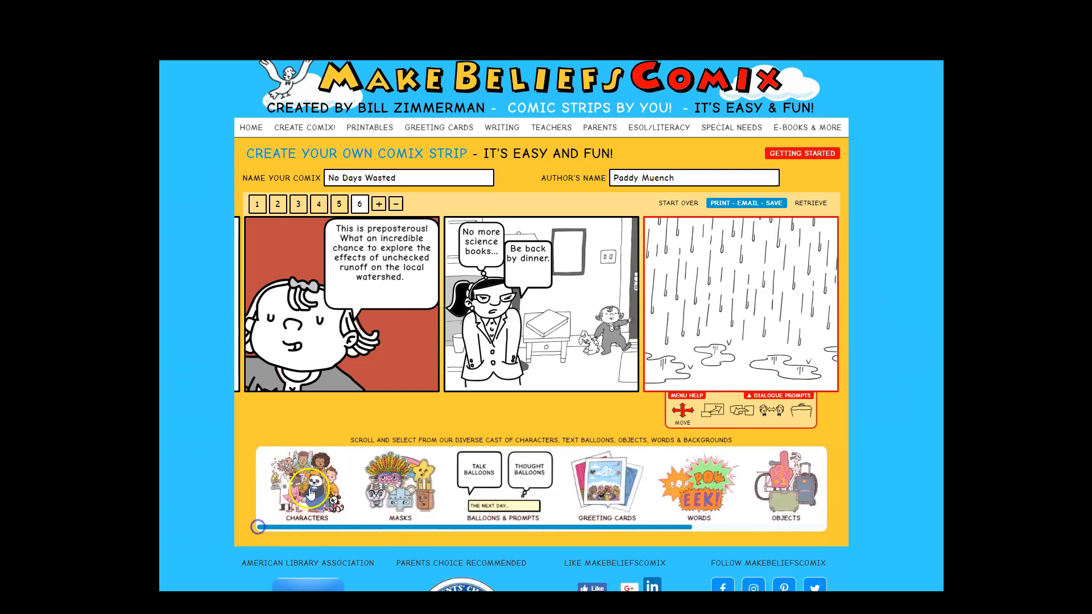
{"action": "left_click", "coordinate": [297, 492]}
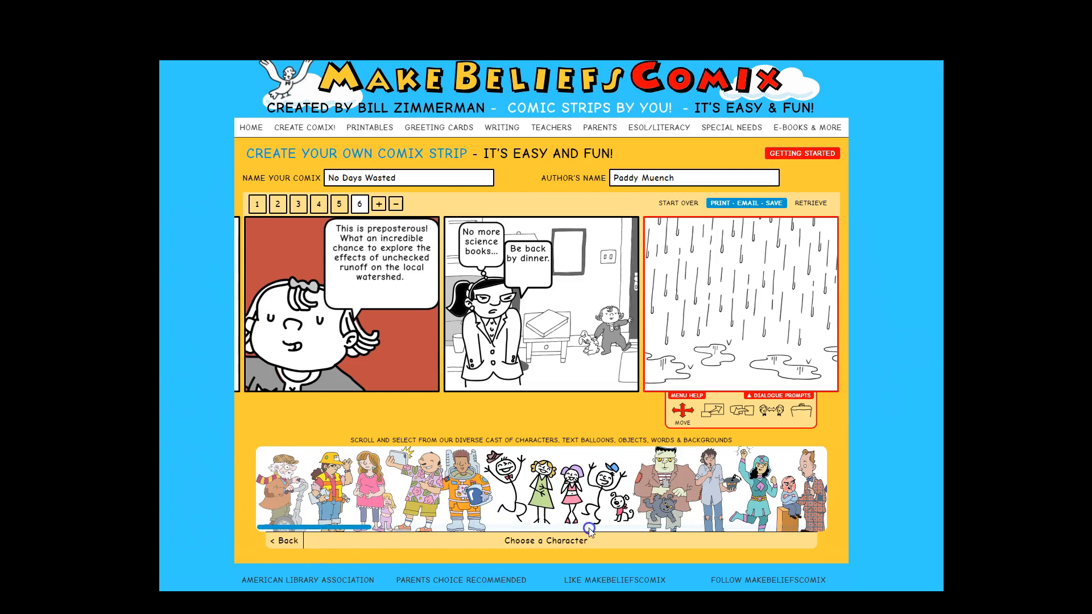
{"action": "left_click", "coordinate": [651, 526]}
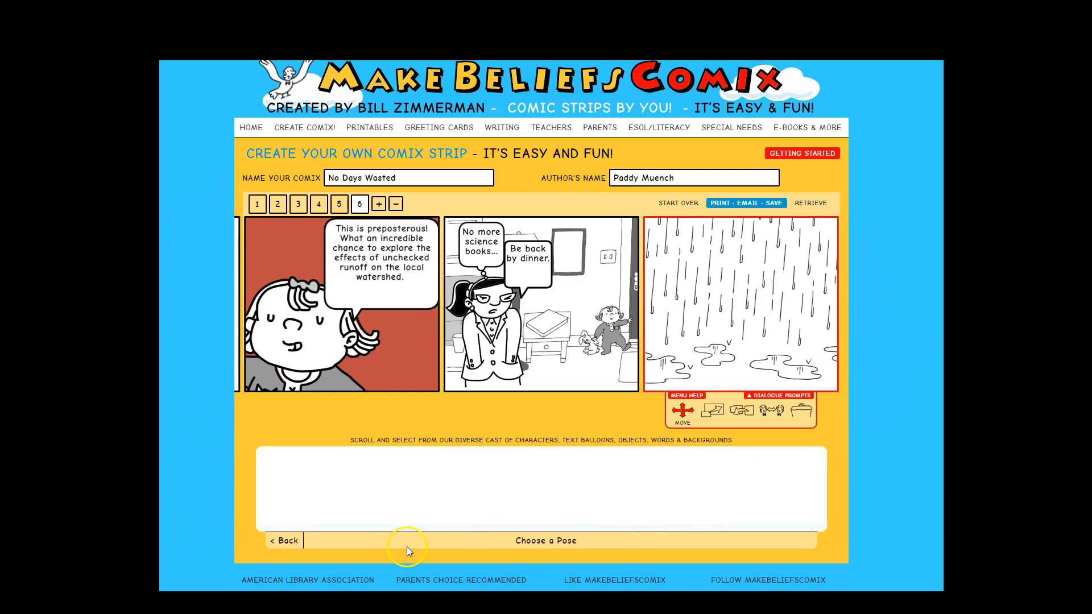
{"action": "left_click", "coordinate": [283, 541]}
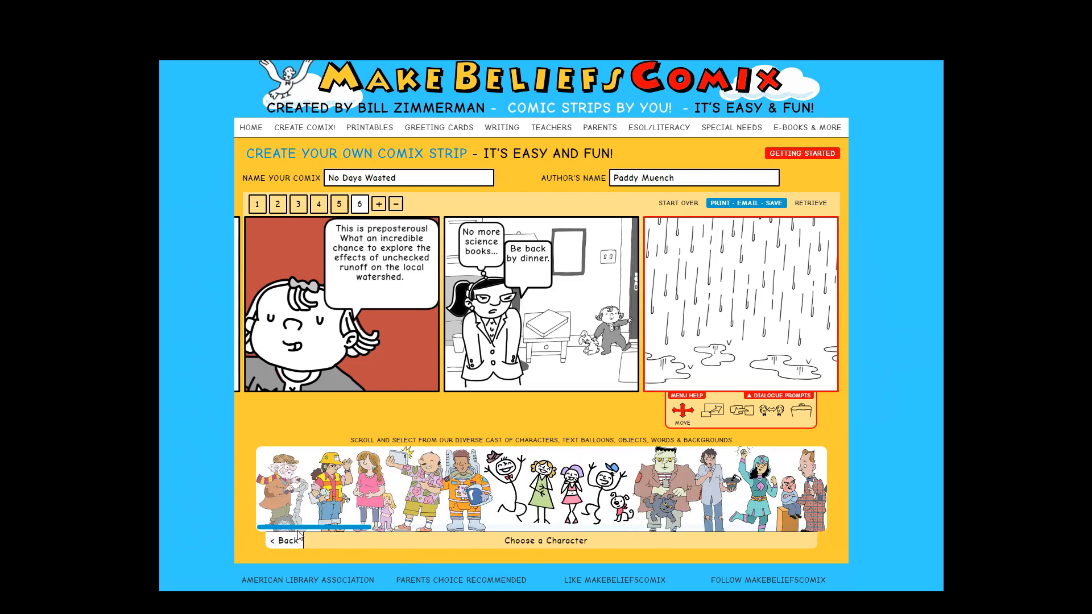
{"action": "left_click_drag", "start_coordinate": [302, 527], "coordinate": [535, 520]}
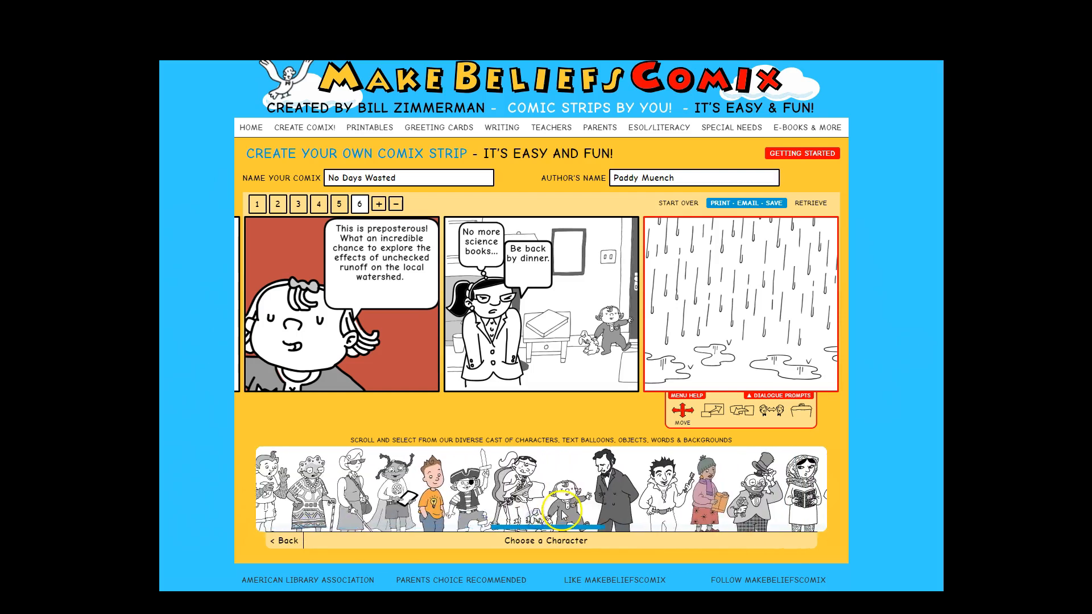
{"action": "left_click", "coordinate": [565, 508]}
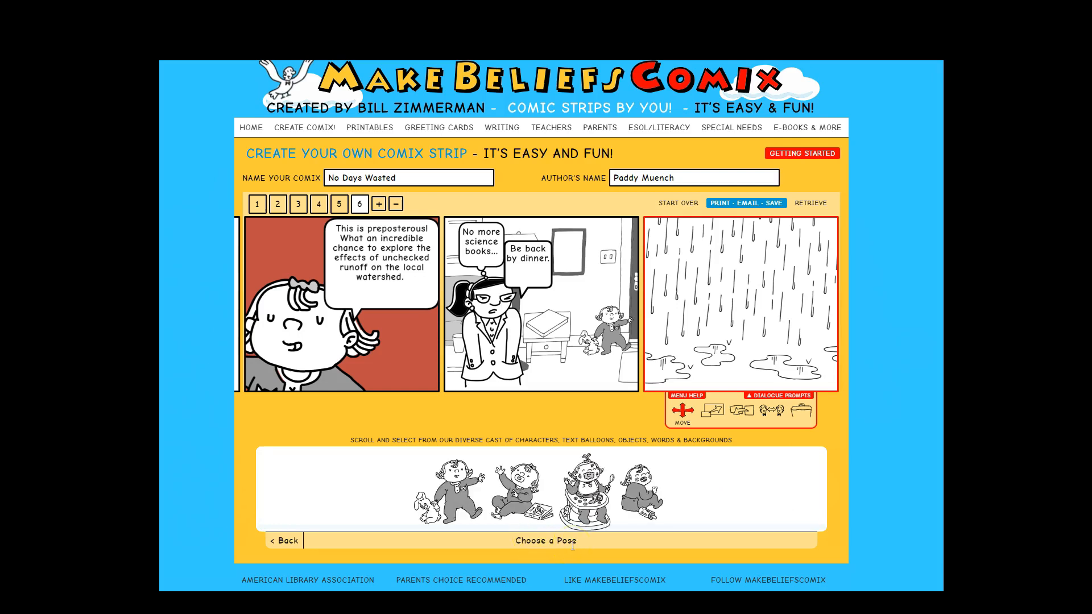
{"action": "left_click", "coordinate": [446, 497]}
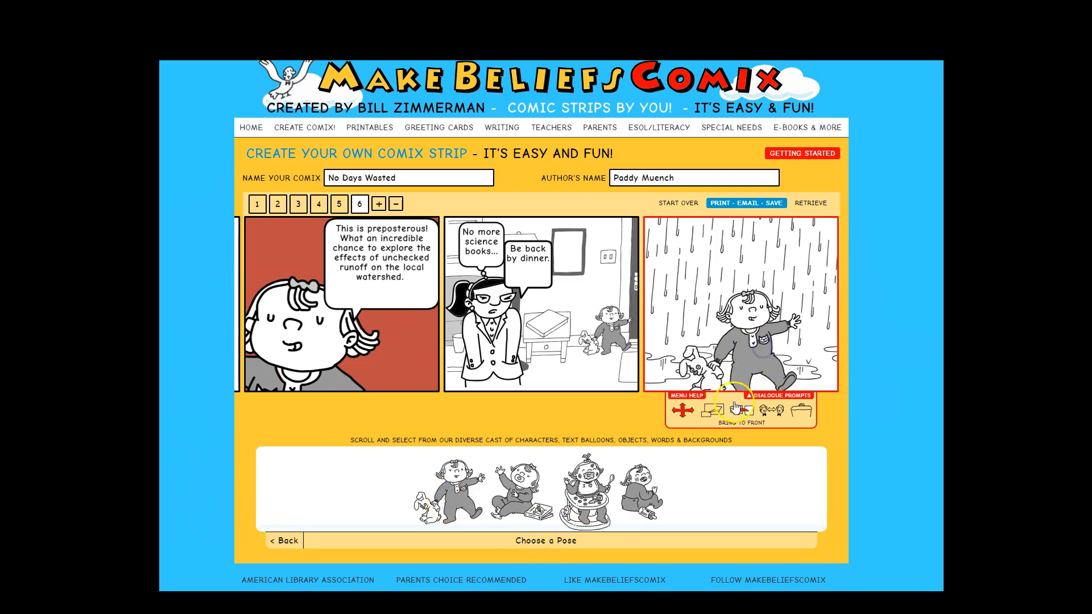
- Scale the toddler down to a smaller size in the sixth panel
{"action": "left_click", "coordinate": [711, 412]}
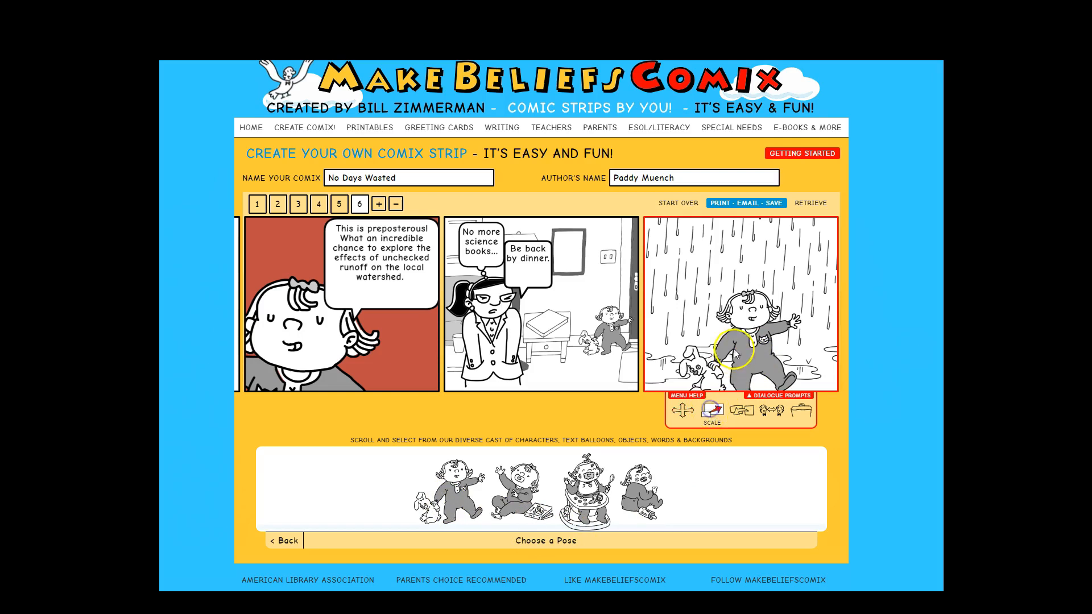
{"action": "left_click", "coordinate": [728, 328]}
{"action": "left_click_drag", "start_coordinate": [711, 425], "coordinate": [701, 425]}
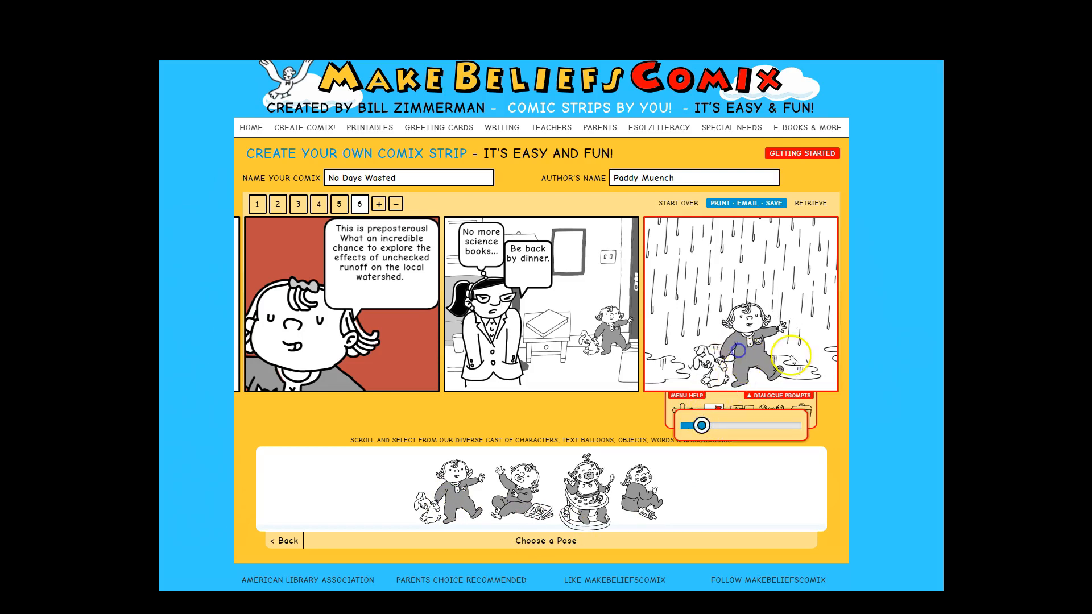
- Shift the toddler slightly left in the sixth panel and return to the library's category list
{"action": "left_click_drag", "start_coordinate": [738, 360], "coordinate": [704, 355]}
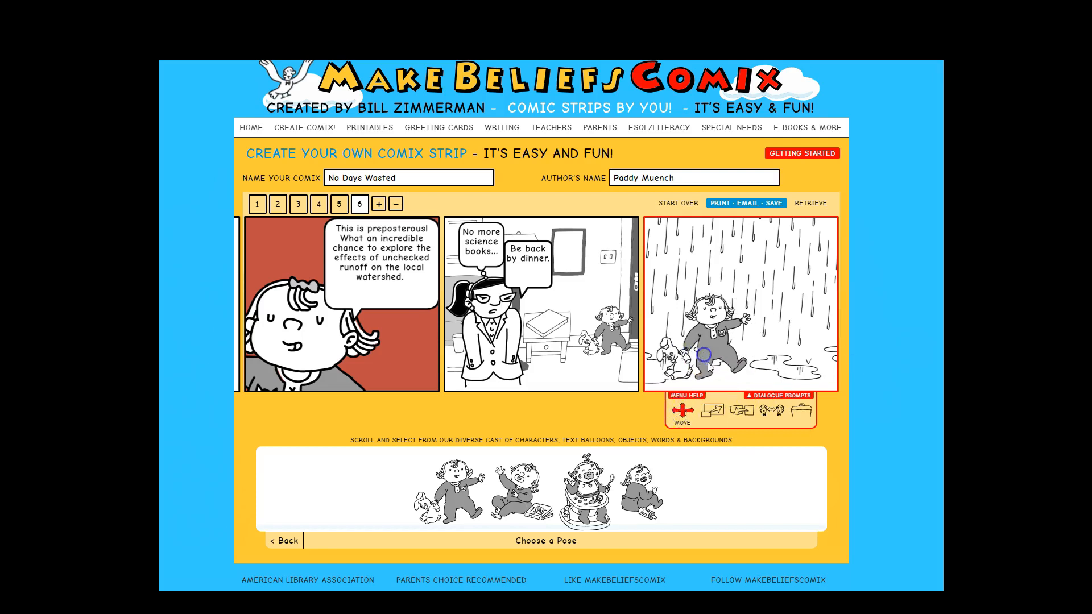
{"action": "left_click", "coordinate": [281, 544]}
{"action": "scroll", "coordinate": [288, 540], "scroll_direction": "down", "scroll_amount": 3}
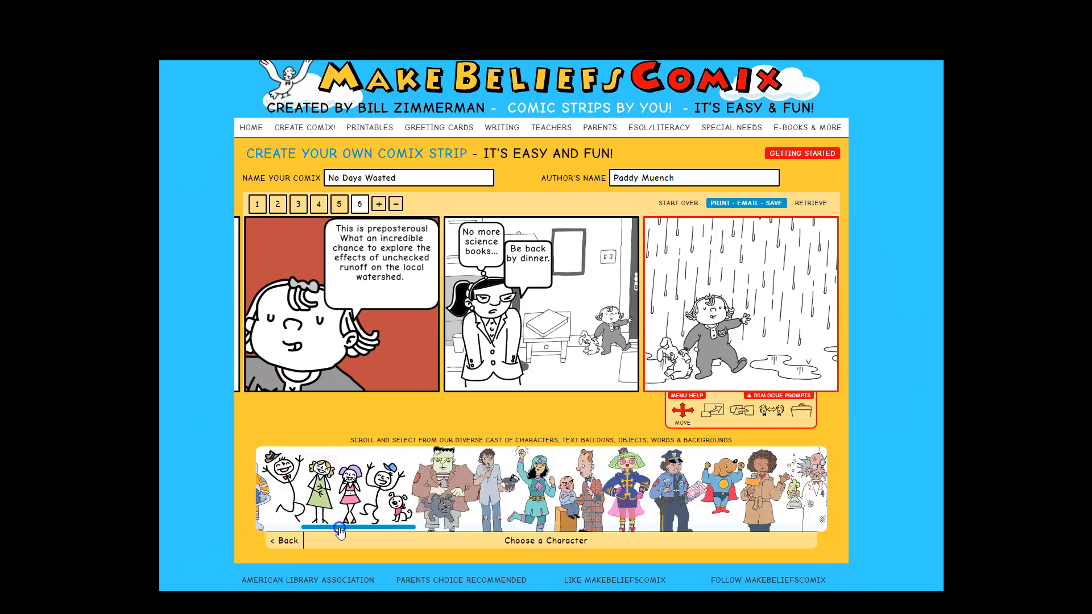
{"action": "left_click", "coordinate": [289, 540]}
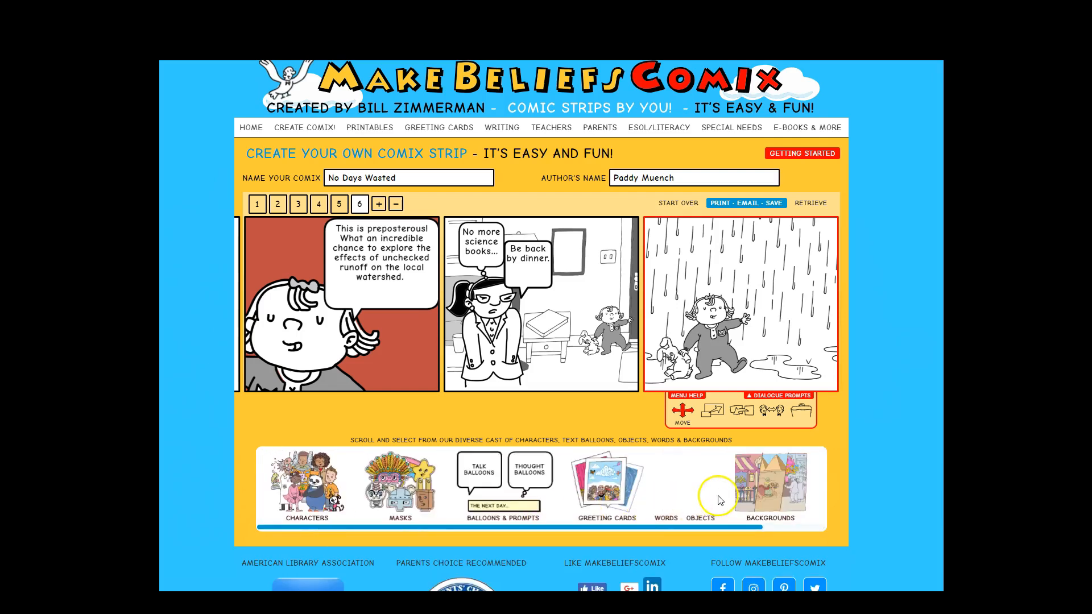
- Add a pencil from the Objects library to the sixth panel and place it in the toddler's raised hand
{"action": "left_click", "coordinate": [697, 496]}
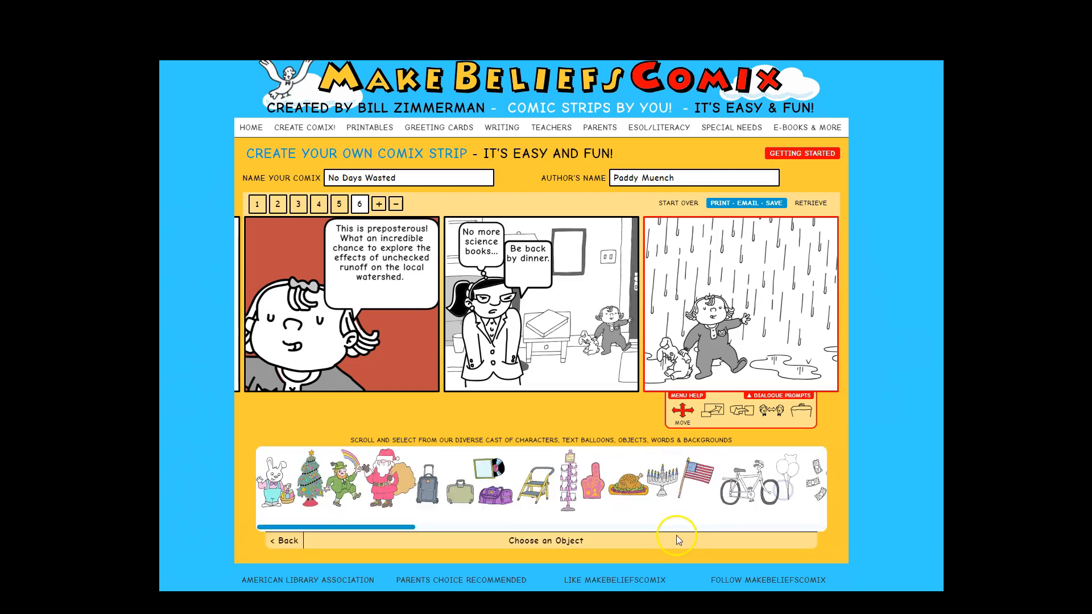
{"action": "left_click_drag", "start_coordinate": [368, 532], "coordinate": [766, 523]}
{"action": "left_click", "coordinate": [488, 472]}
{"action": "left_click_drag", "start_coordinate": [738, 364], "coordinate": [742, 340]}
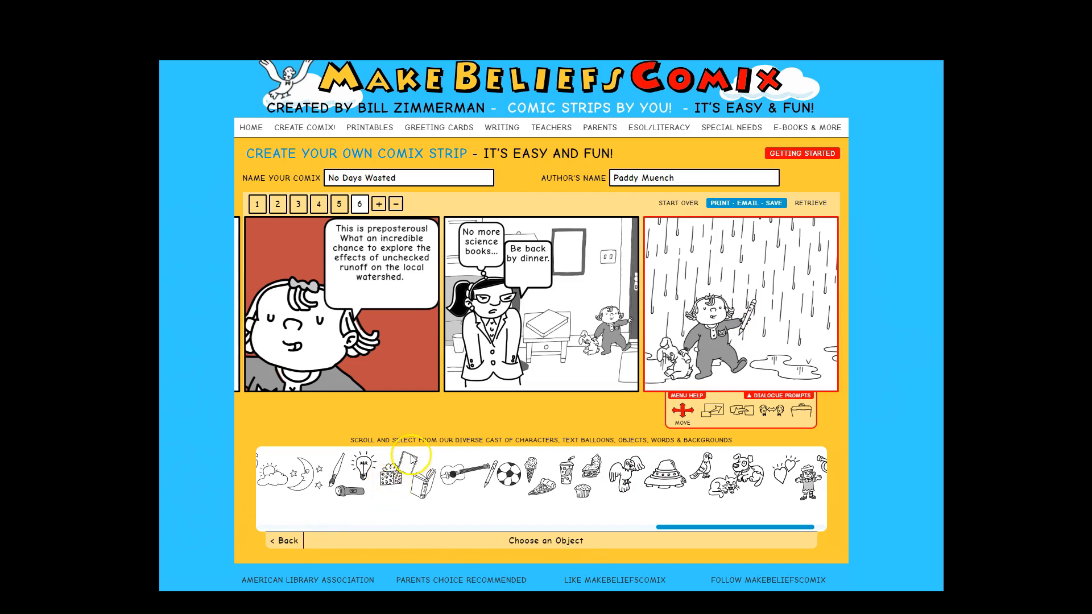
- Add a spiral notebook to the sixth panel, shrink it, and move it beside the toddler's lower hand
{"action": "left_click", "coordinate": [432, 468]}
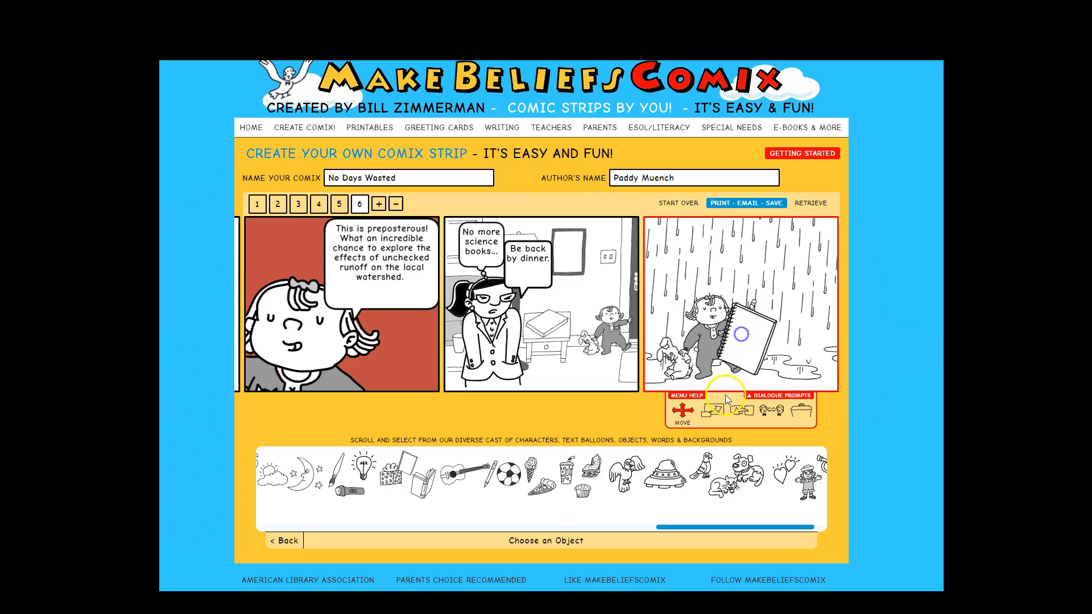
{"action": "left_click", "coordinate": [713, 414]}
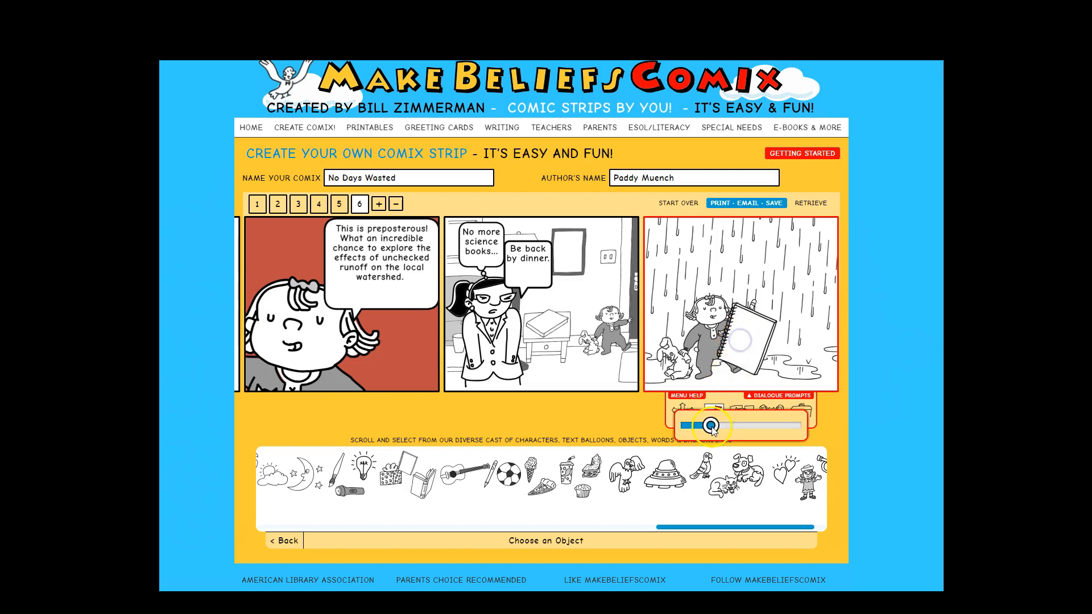
{"action": "left_click_drag", "start_coordinate": [705, 431], "coordinate": [689, 427]}
{"action": "left_click", "coordinate": [638, 422]}
{"action": "left_click", "coordinate": [681, 409]}
{"action": "left_click", "coordinate": [712, 363]}
{"action": "left_click_drag", "start_coordinate": [711, 363], "coordinate": [689, 363]}
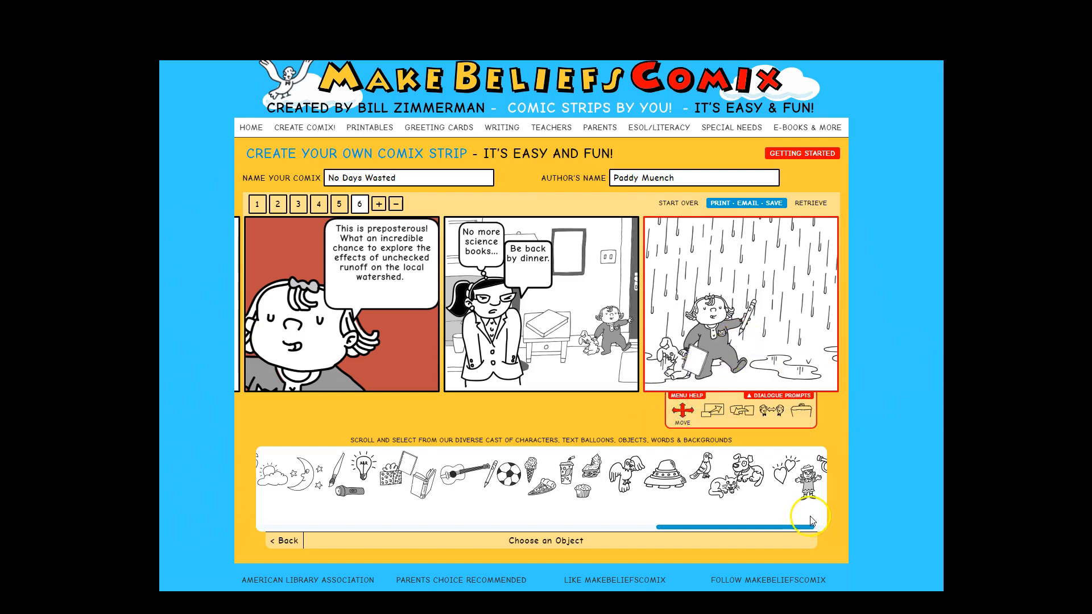
- Open the print, e-mail and save page and save the comic online
{"action": "left_click_drag", "start_coordinate": [805, 530], "coordinate": [778, 527]}
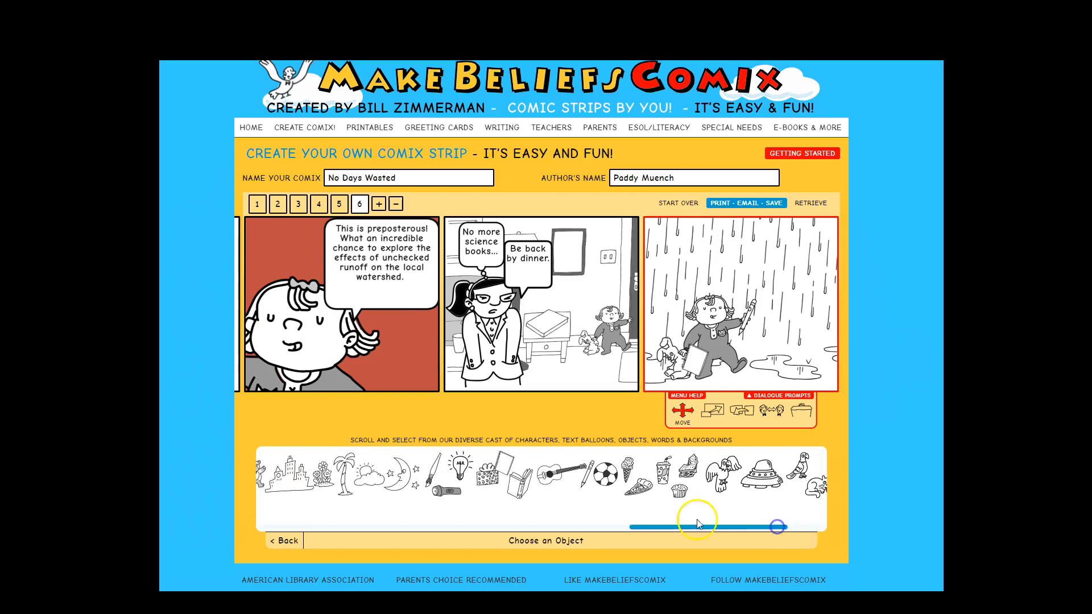
{"action": "left_click", "coordinate": [285, 547]}
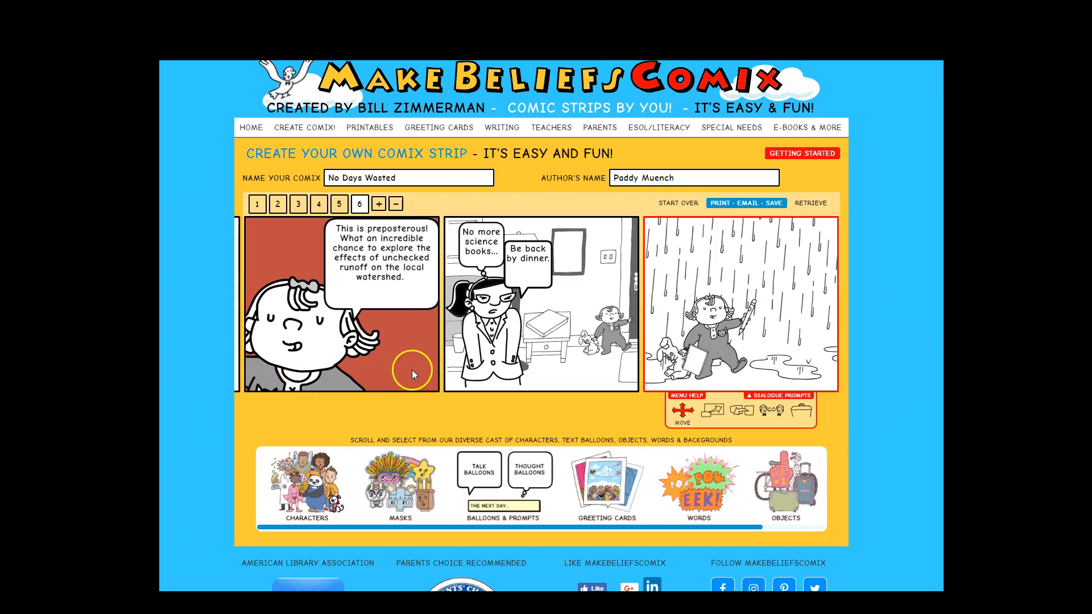
{"action": "left_click", "coordinate": [256, 205]}
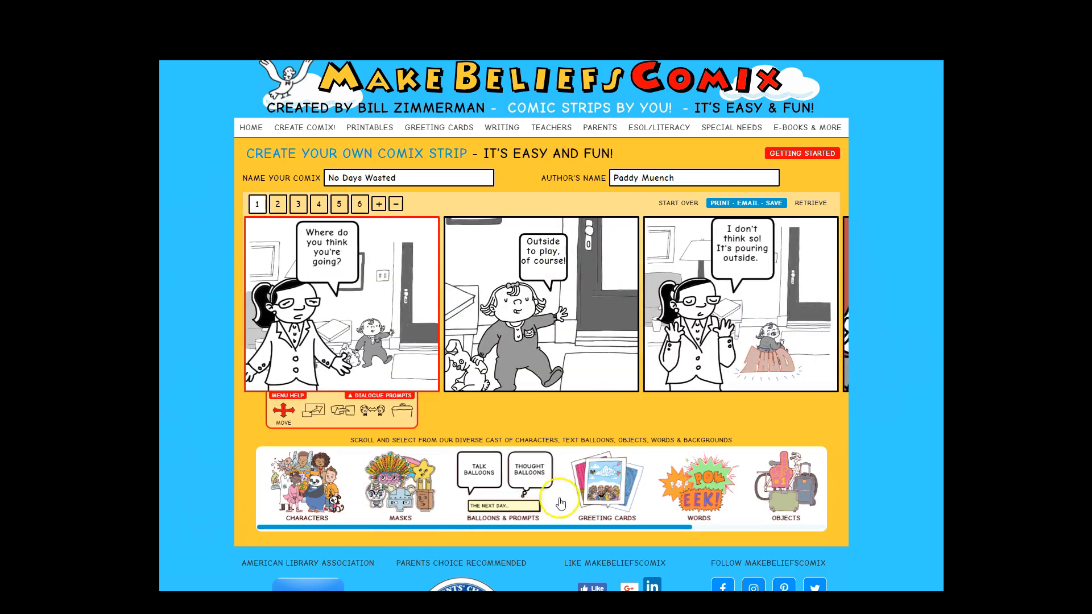
{"action": "left_click", "coordinate": [777, 205]}
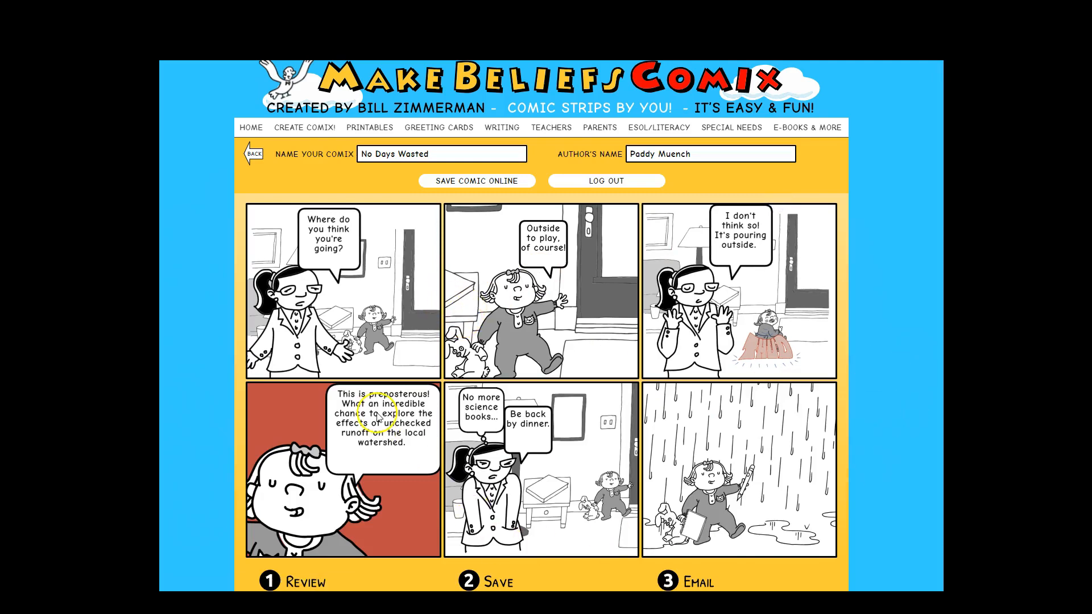
{"action": "scroll", "coordinate": [467, 541], "scroll_direction": "down", "scroll_amount": 4}
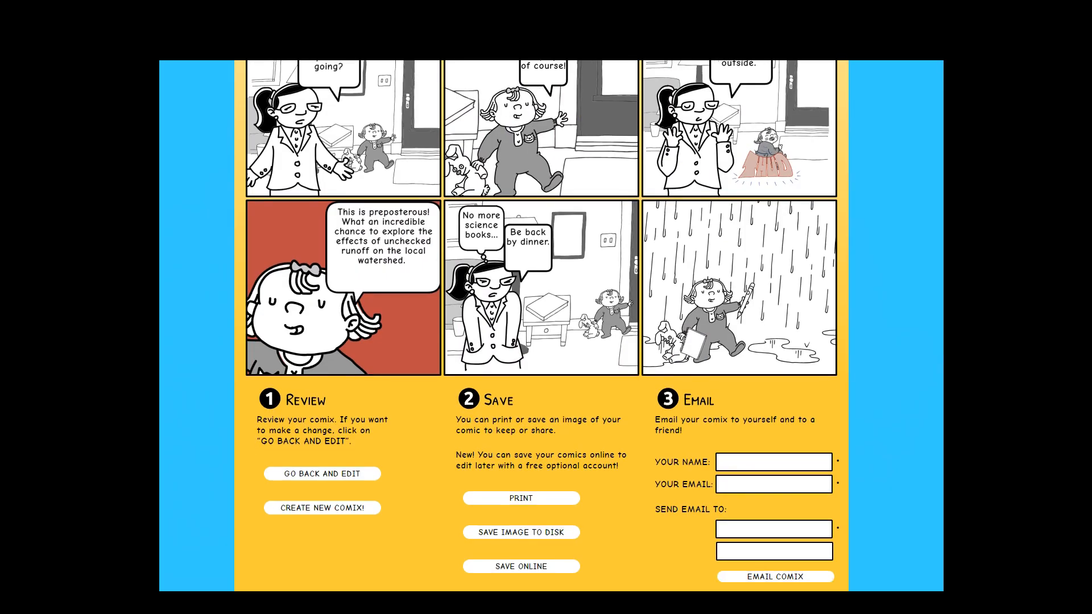
{"action": "left_click", "coordinate": [510, 522]}
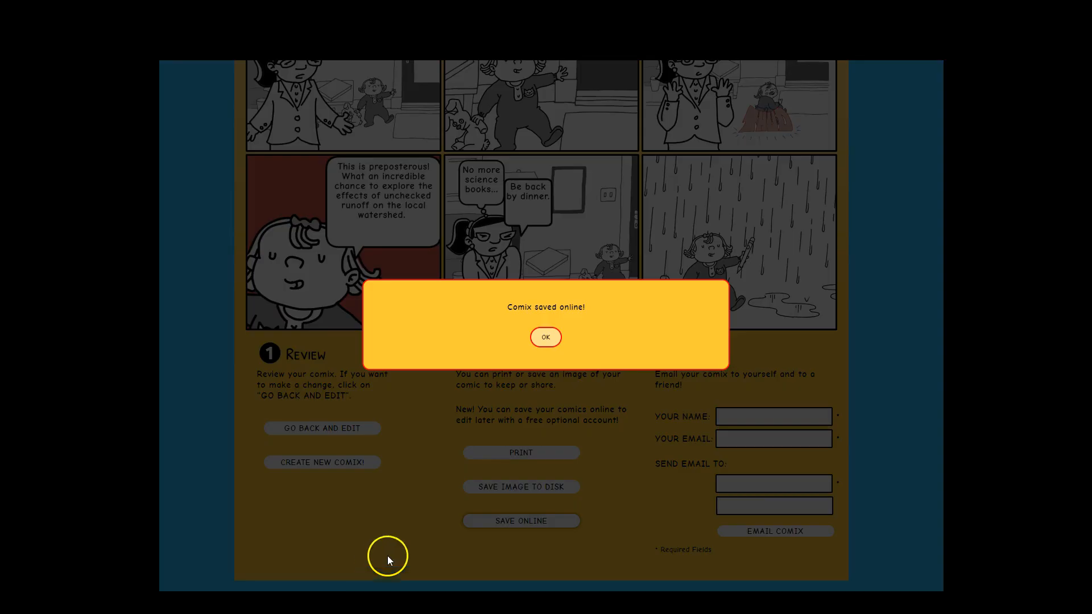
{"action": "left_click", "coordinate": [547, 338]}
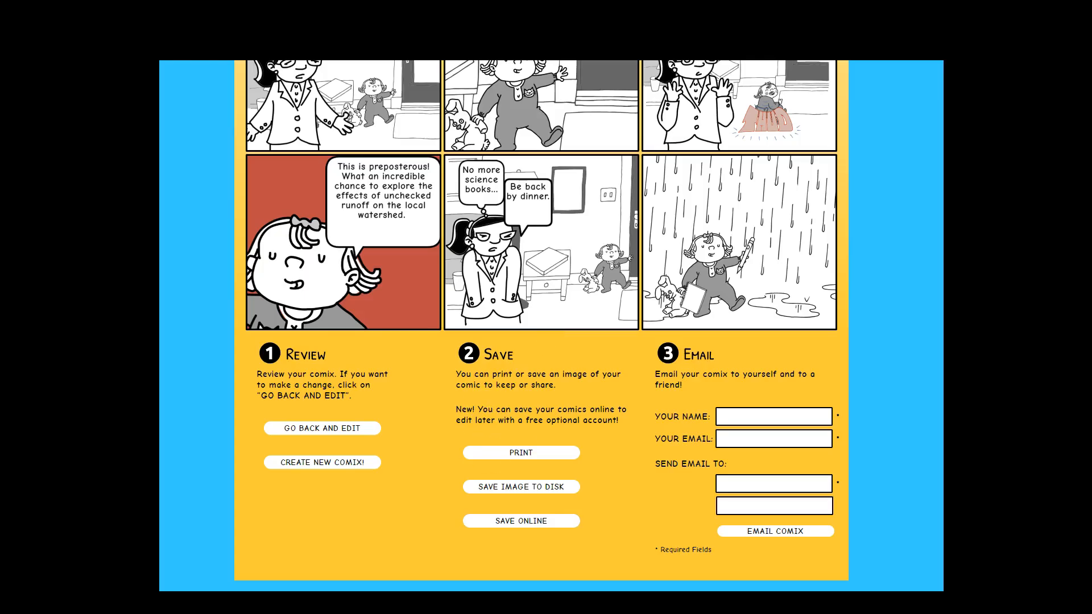
- Review the completed six-panel strip on the save page
{"action": "scroll", "coordinate": [541, 326], "scroll_direction": "up", "scroll_amount": 5}
{"action": "scroll", "coordinate": [542, 326], "scroll_direction": "down", "scroll_amount": 2}
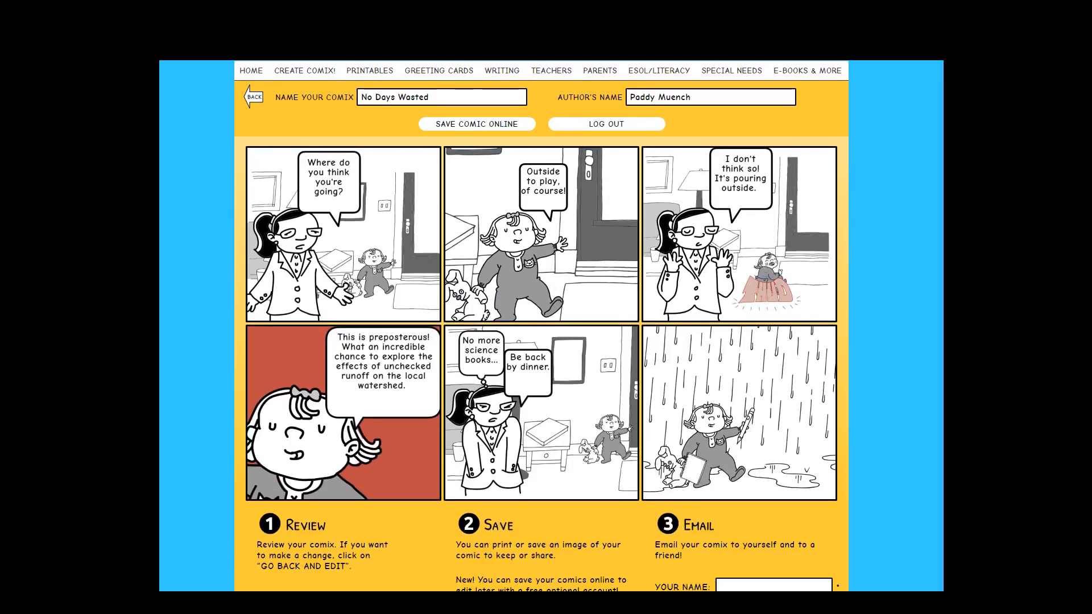
{"action": "scroll", "coordinate": [541, 326], "scroll_direction": "up", "scroll_amount": 1}
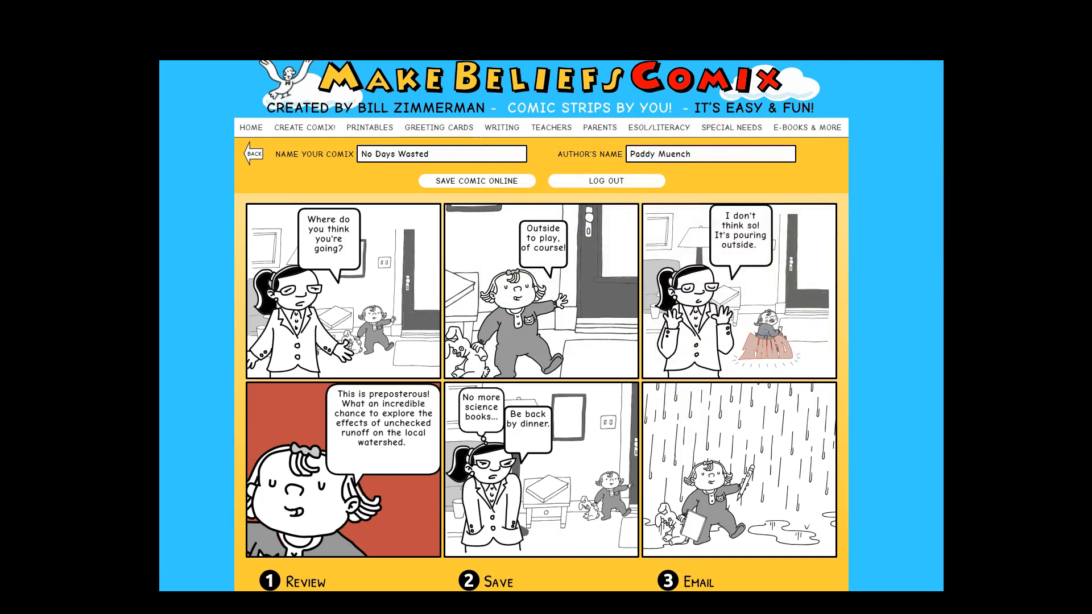
{"action": "scroll", "coordinate": [541, 326], "scroll_direction": "down", "scroll_amount": 1}
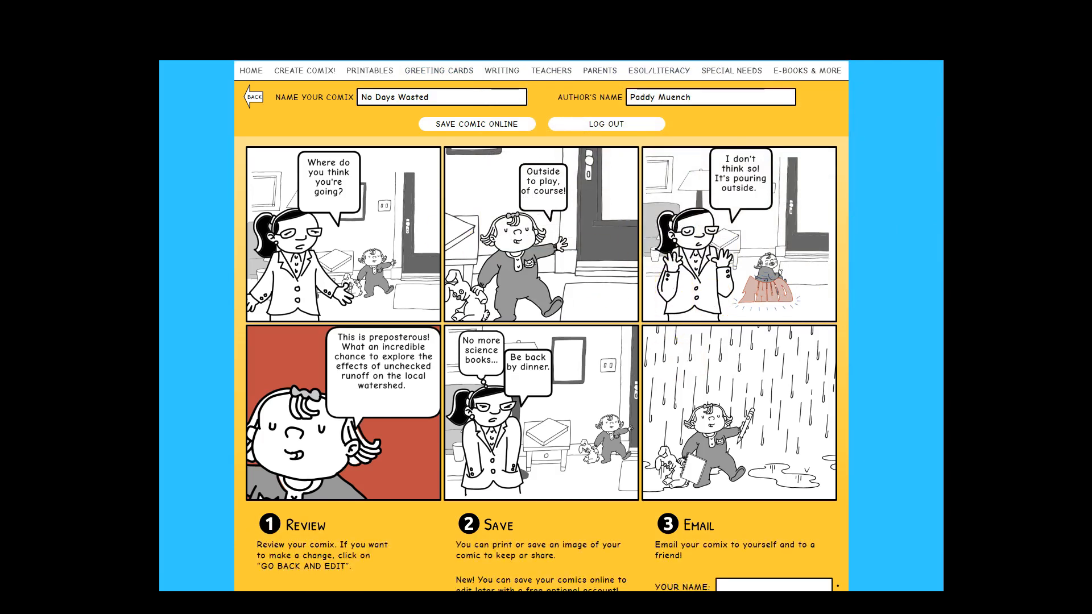